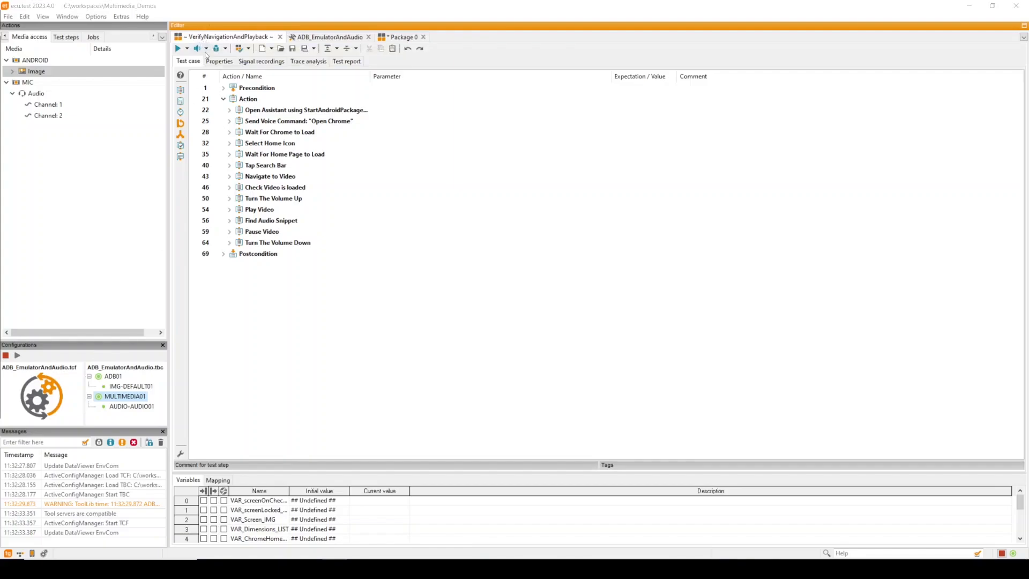
Inspect the ADB and Multimedia tools and their ports in the ADB_EmulatorAndAudio test configuration, then return to the test case
click(298, 39)
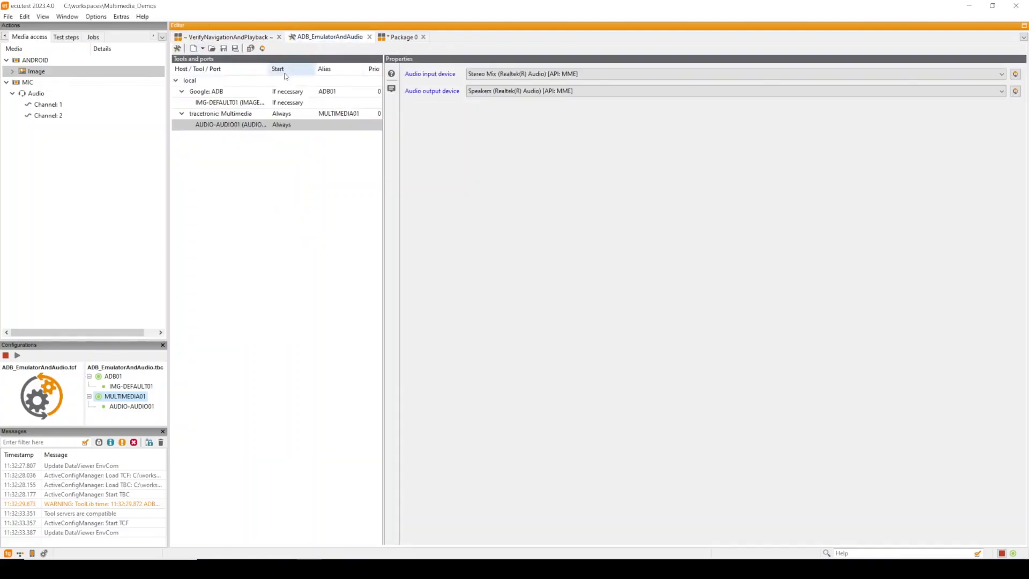
click(208, 92)
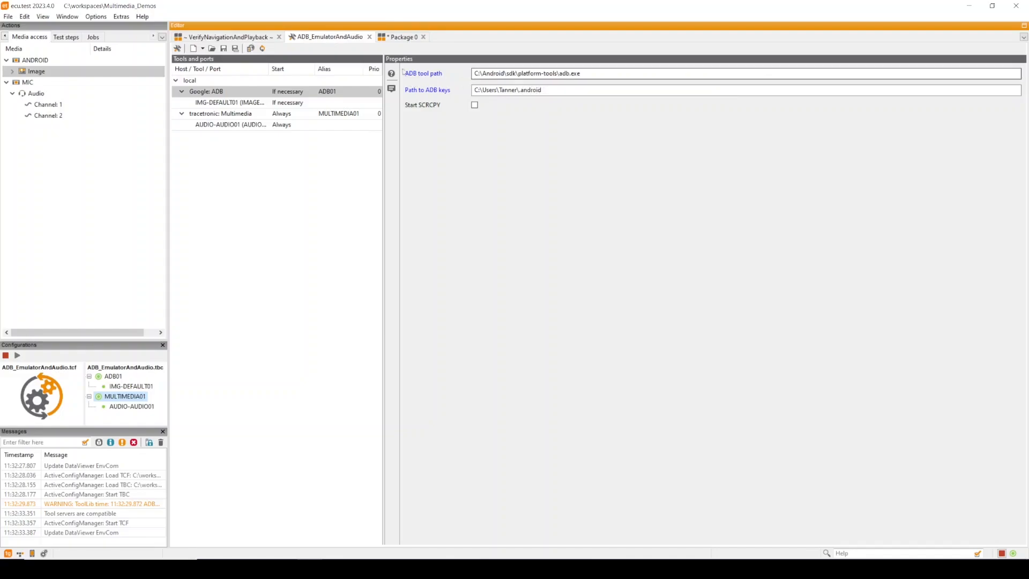
click(247, 105)
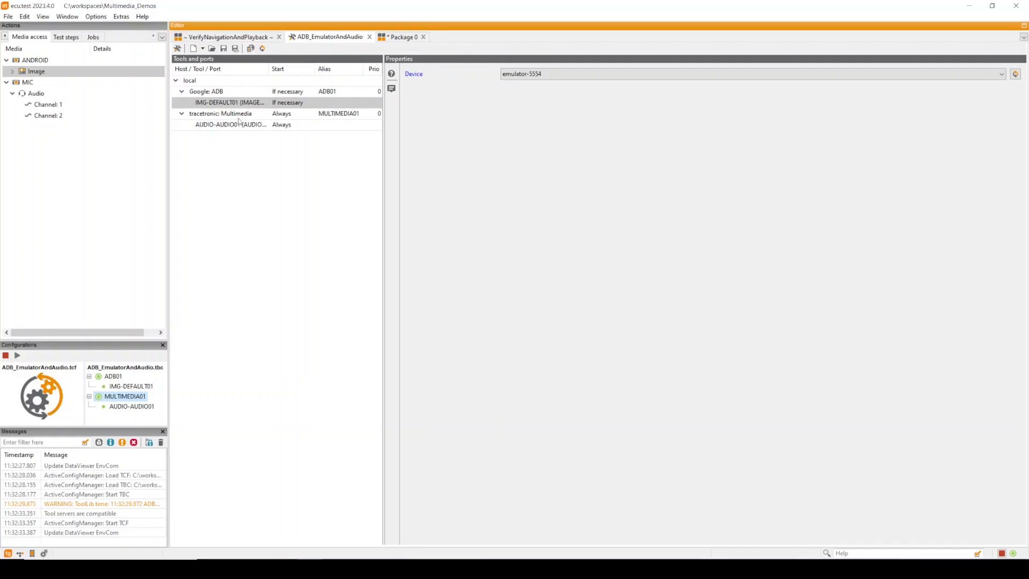
click(239, 116)
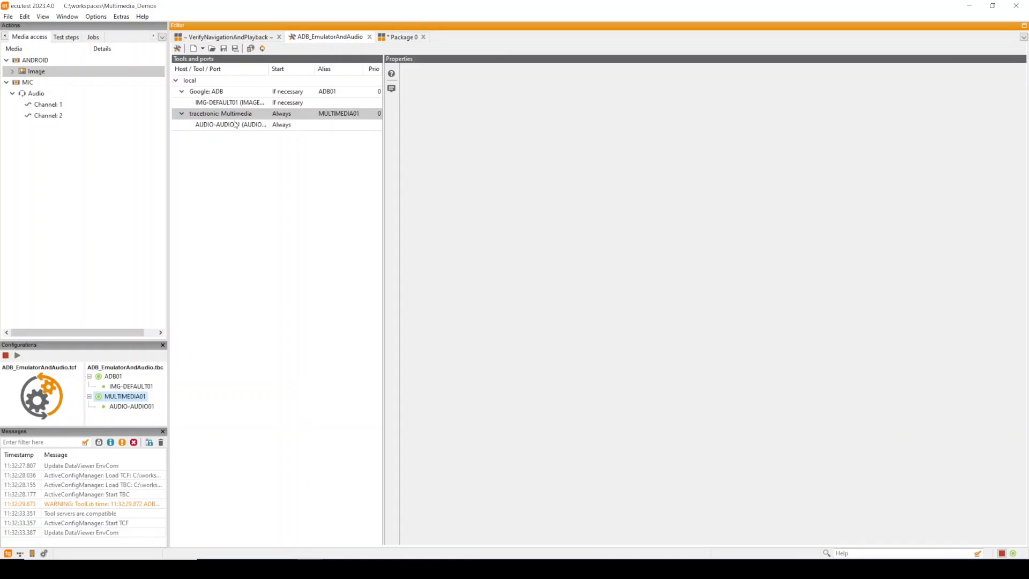
click(239, 127)
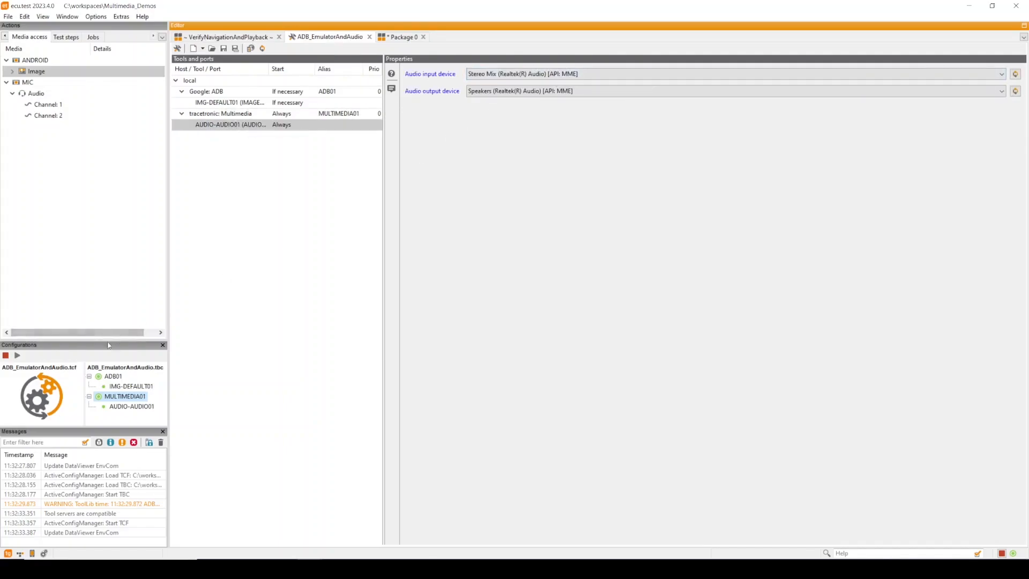
mouse_move(43, 405)
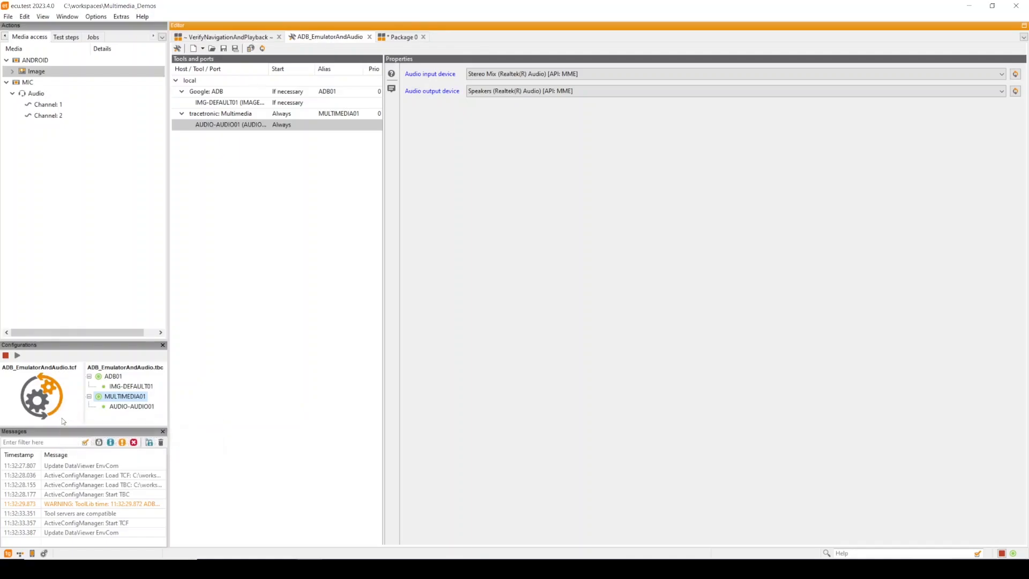
mouse_move(61, 421)
click(211, 36)
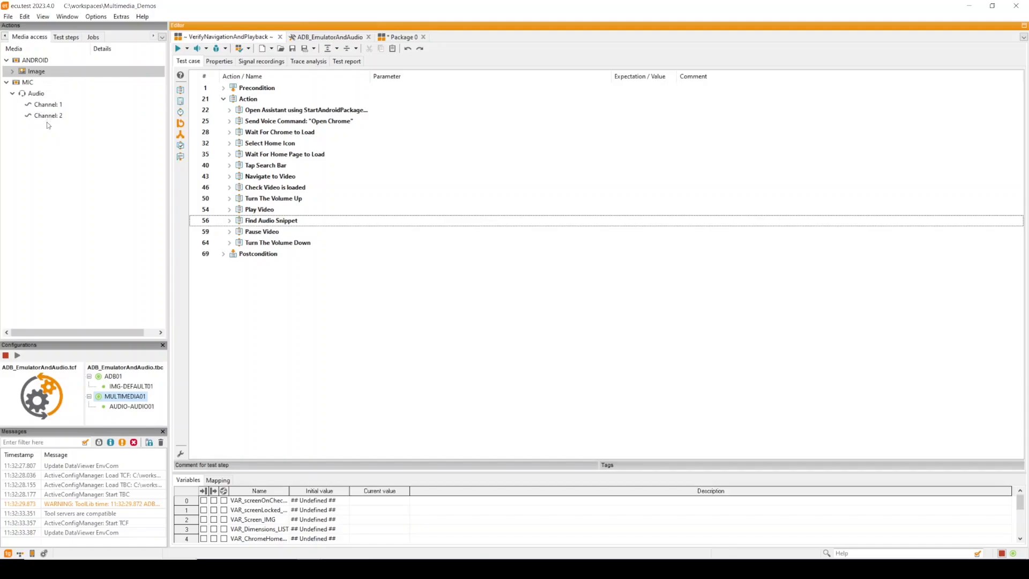
Browse the available jobs for the ADB01 and MULTIMEDIA01 tools, expanding IMG-DEFAULT01
right_click(45, 73)
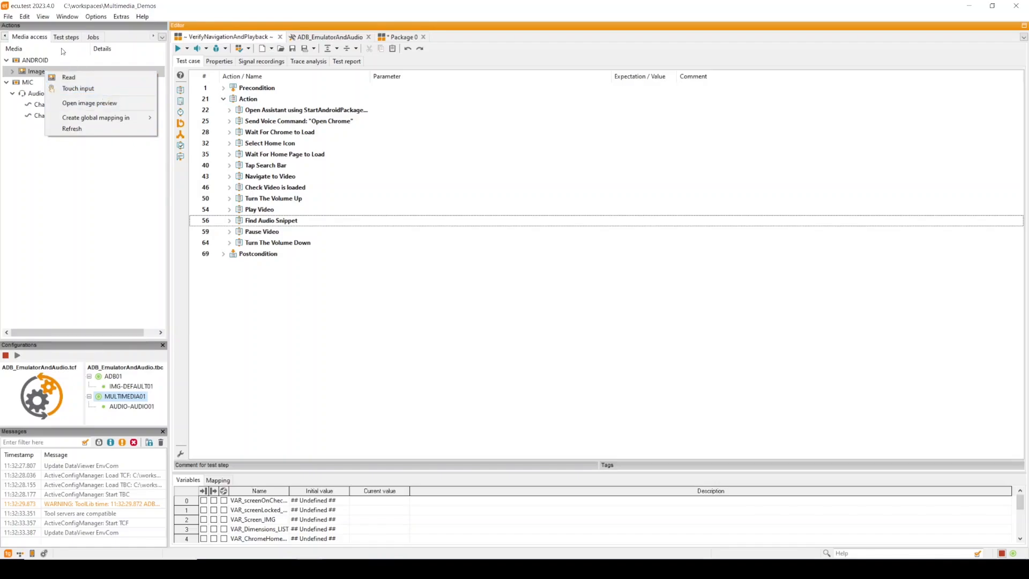
click(30, 69)
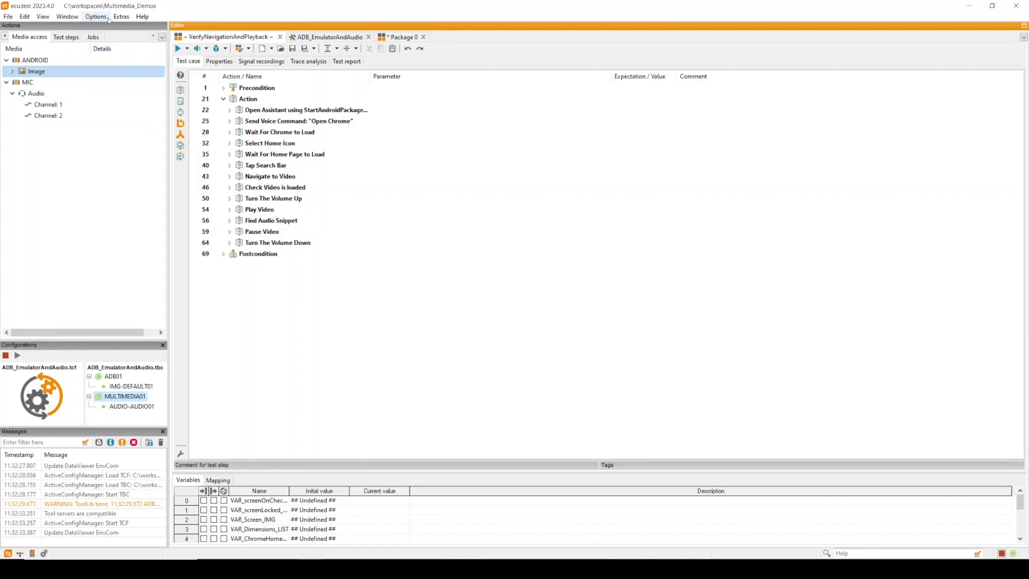
click(93, 37)
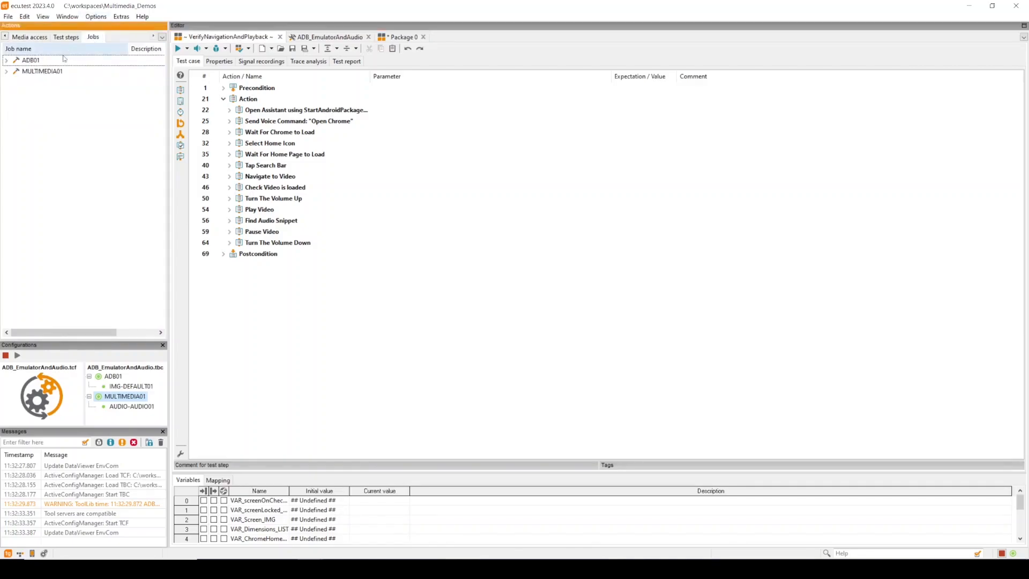
click(7, 60)
click(6, 82)
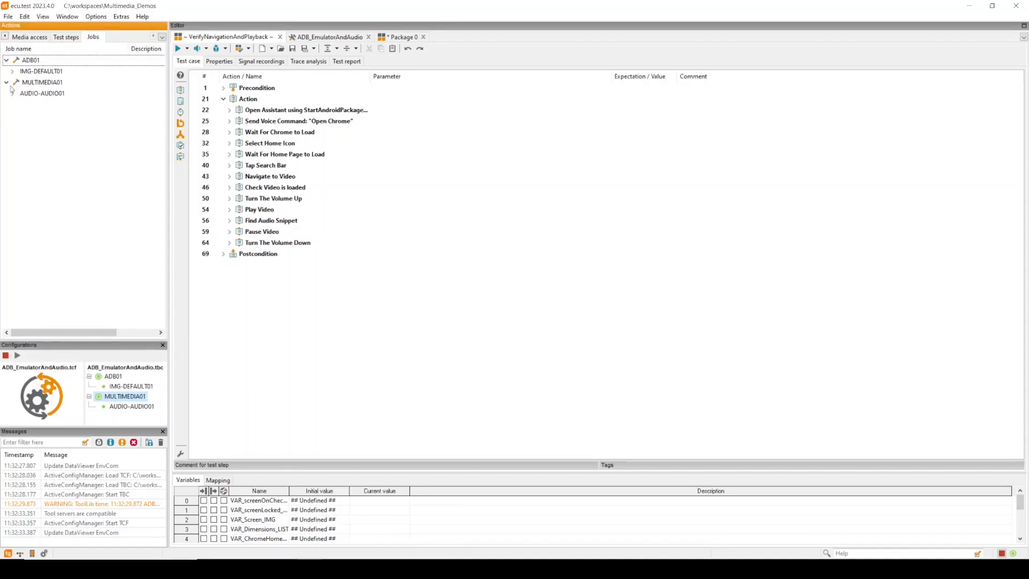
click(13, 71)
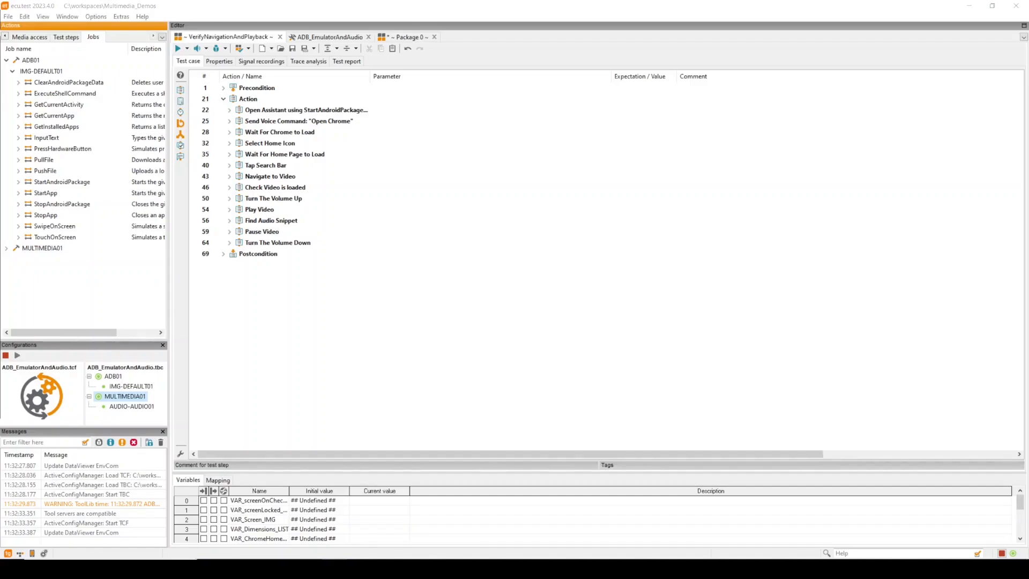
Expand the Precondition block and step through each test step of the test case in order
click(223, 88)
click(245, 100)
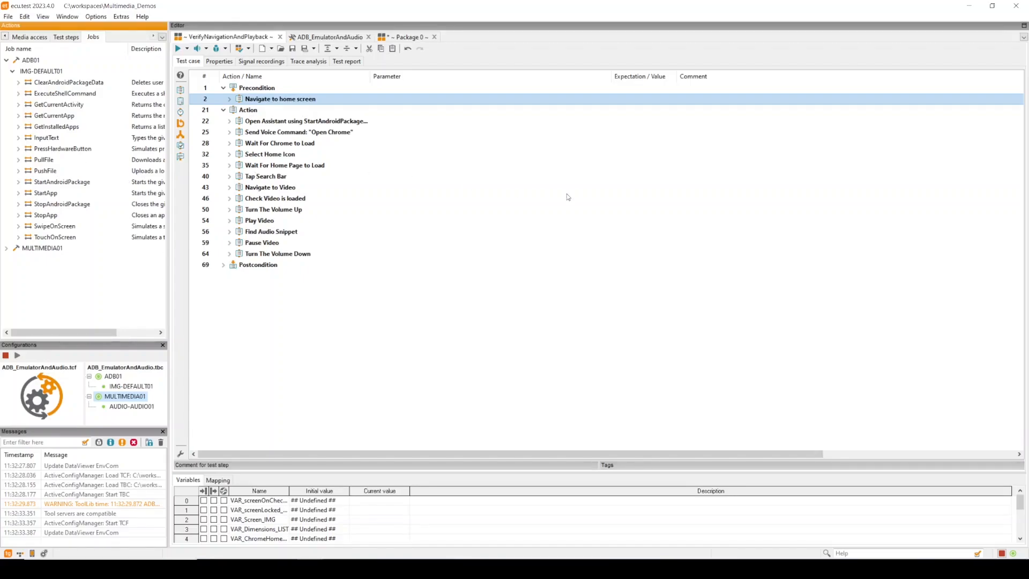
key(Down)
key(Down)
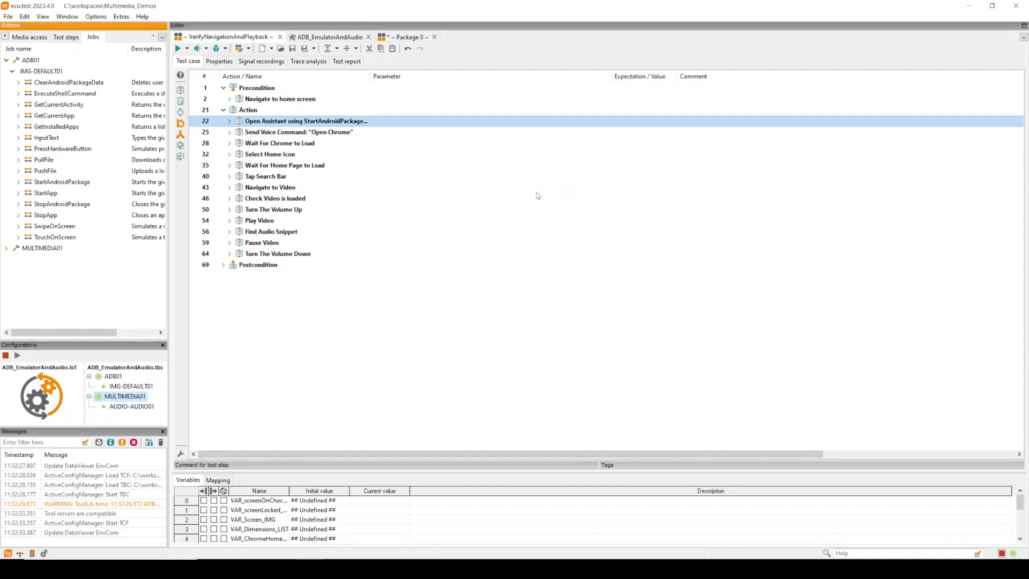
key(Down)
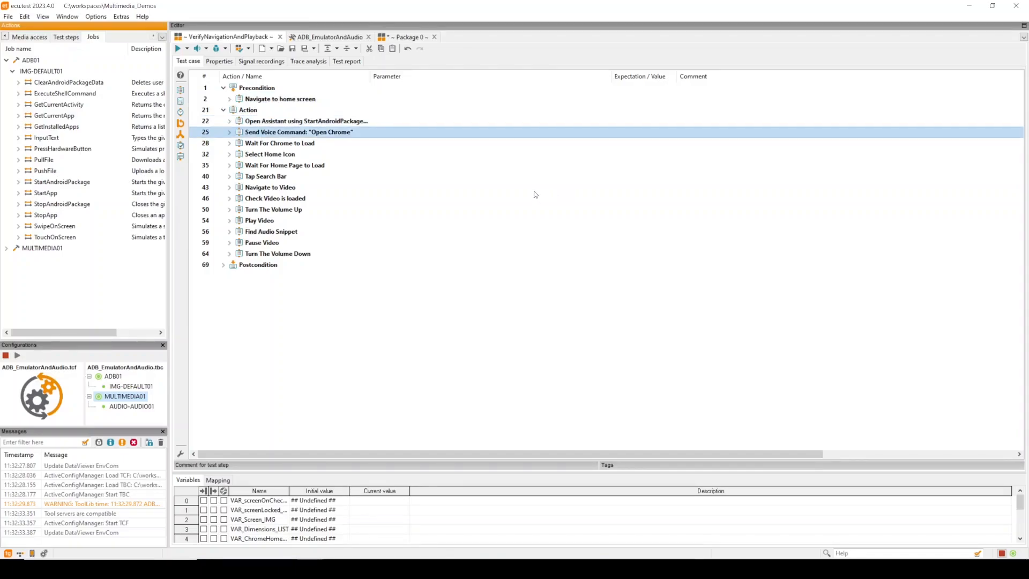
key(Down)
key(Down)
key(Down)
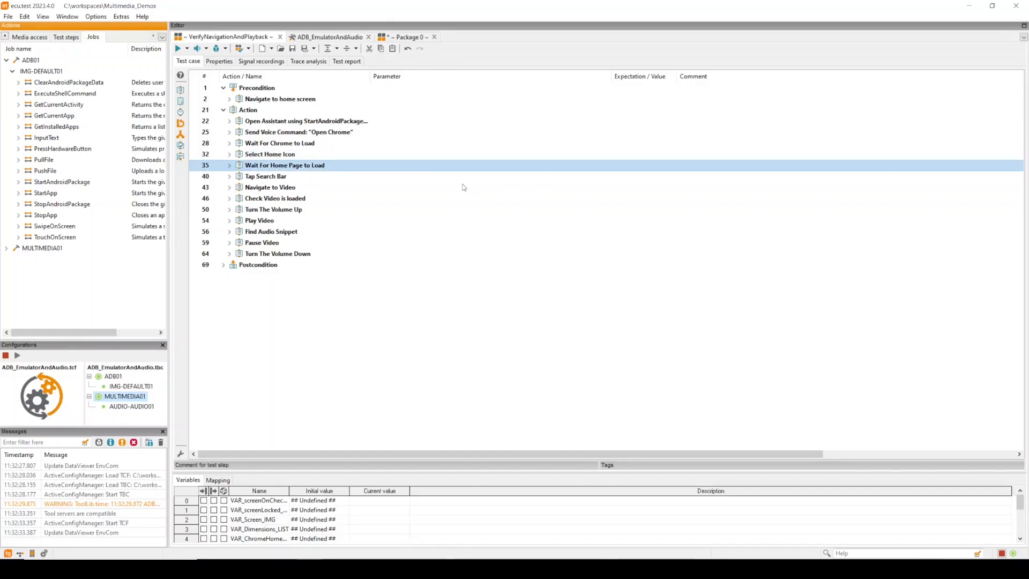
key(Down)
key(Down)
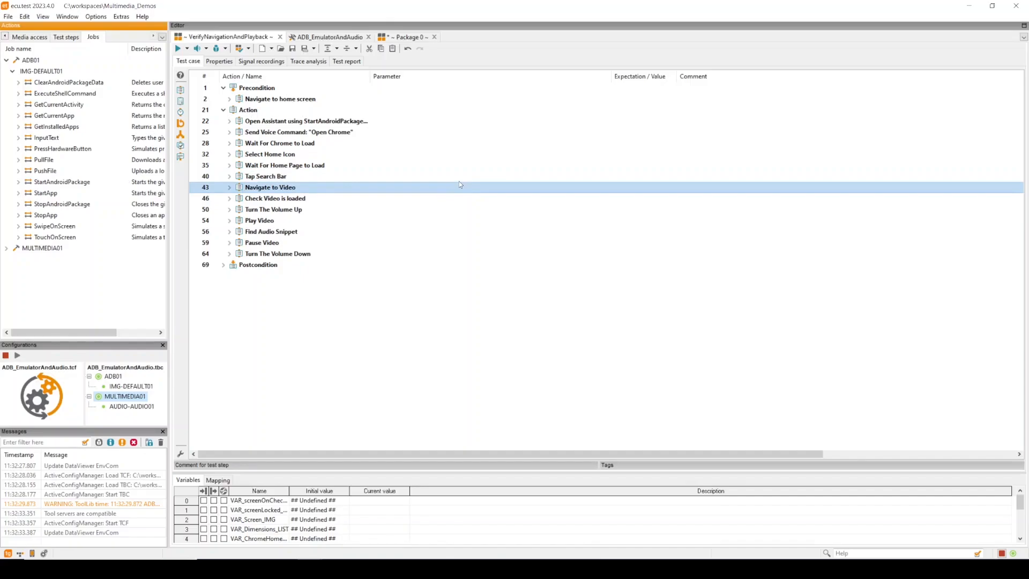
key(Down)
key(Down)
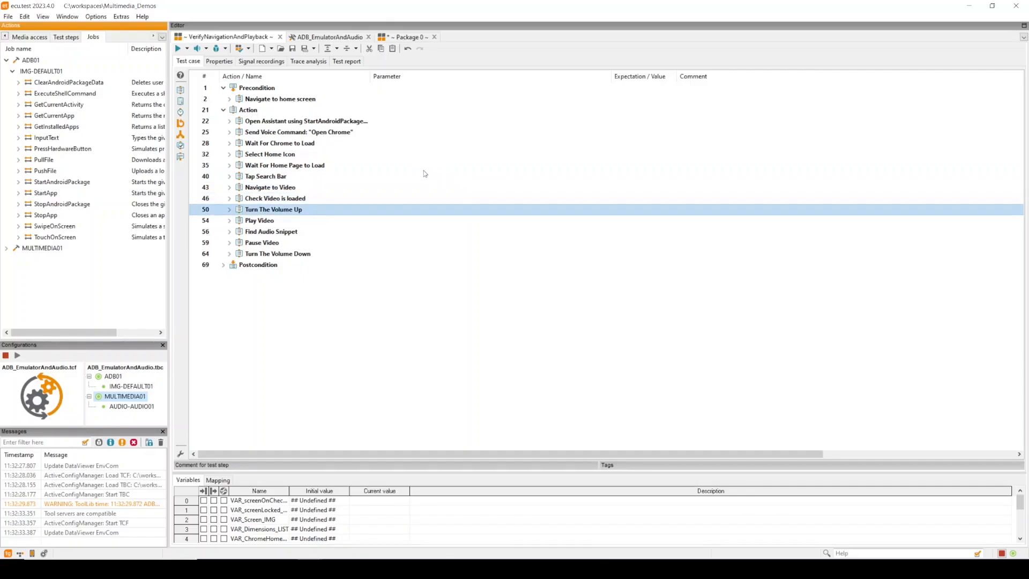
key(Down)
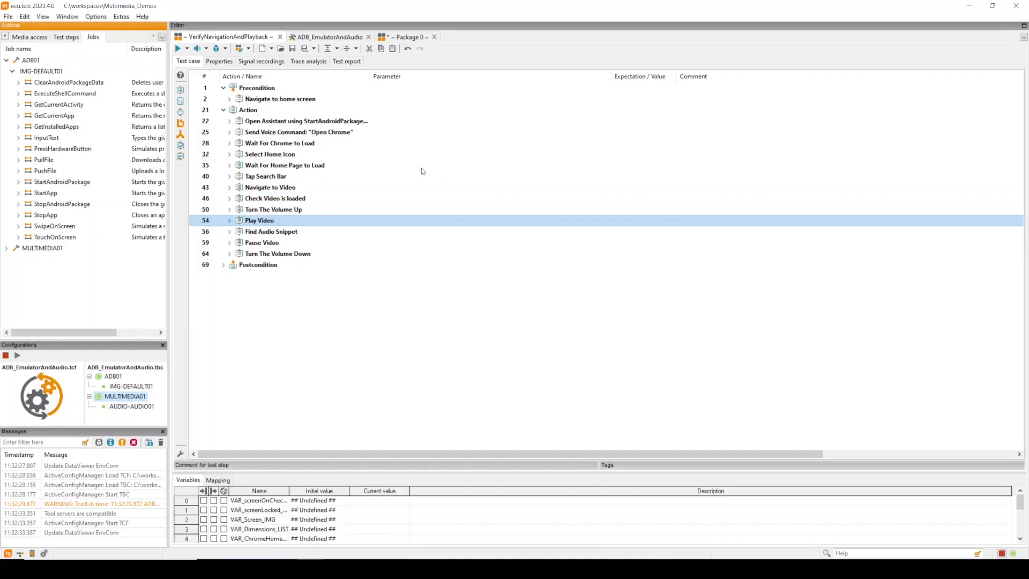
key(Down)
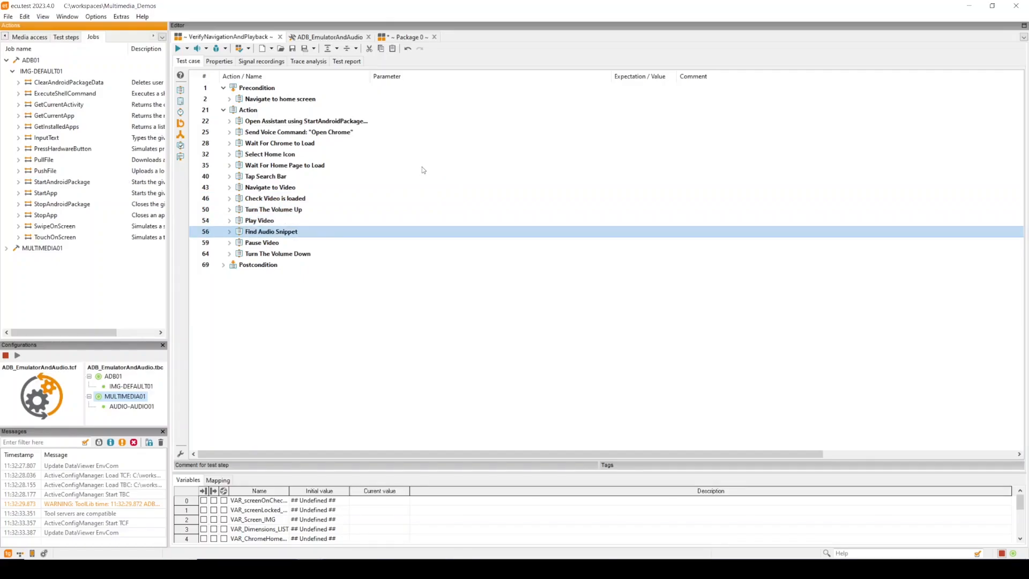
key(Down)
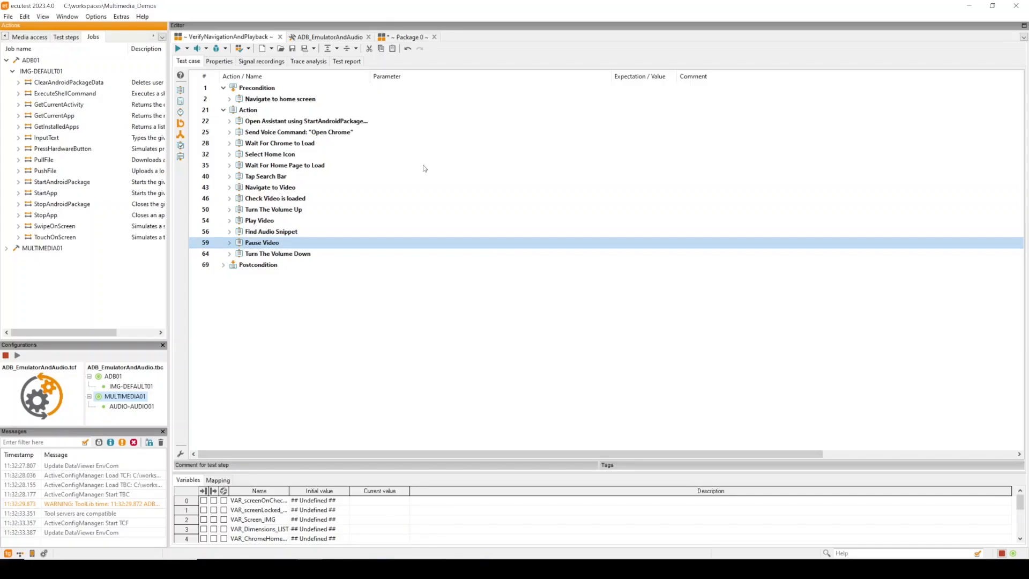
key(Down)
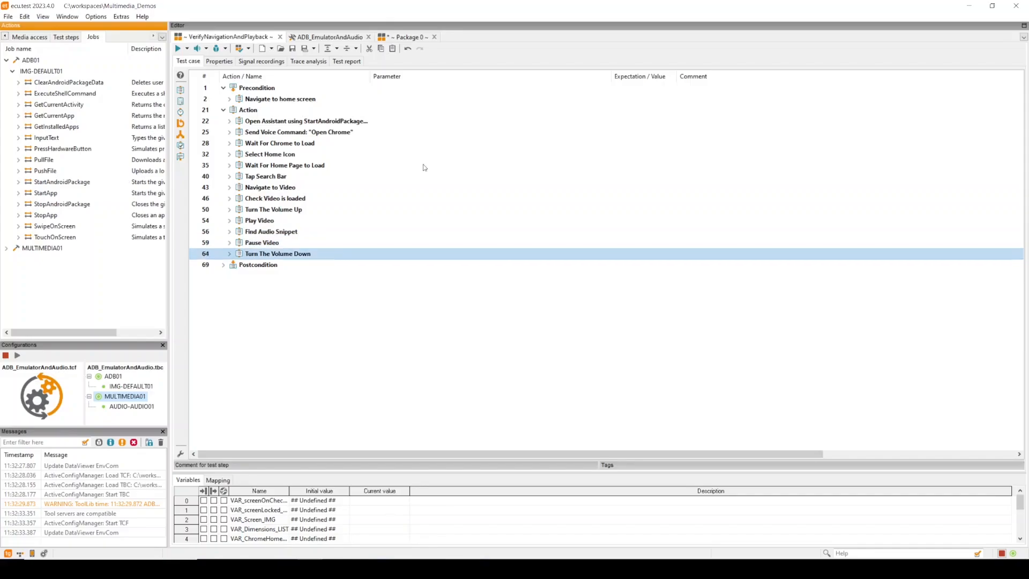
key(Down)
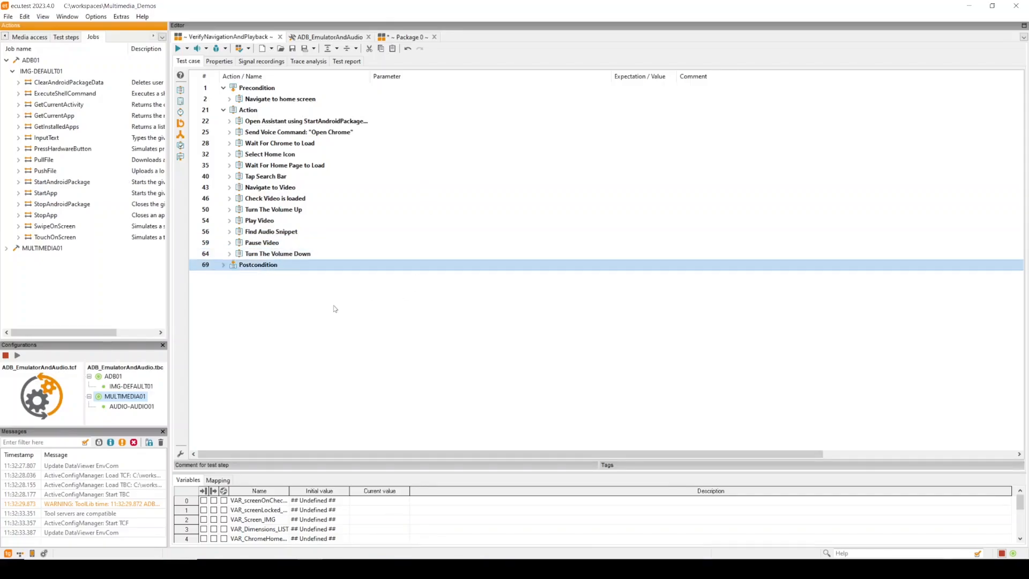
Expand the Postcondition block and step through its test steps
click(228, 265)
key(Down)
key(Down)
key(Down)
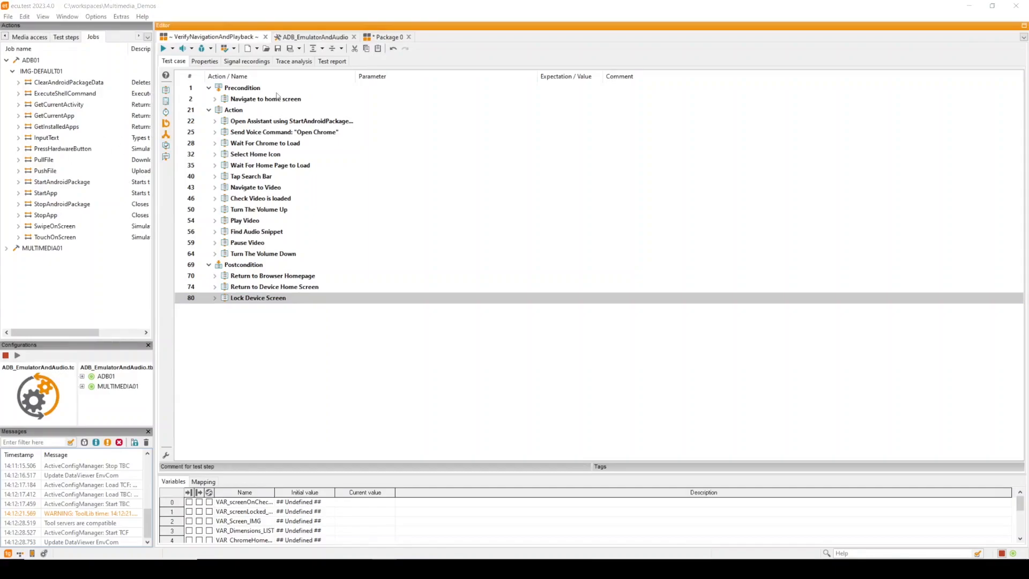
Expand the Navigate to home screen block and inspect its ExecuteShellCommand job steps
click(217, 100)
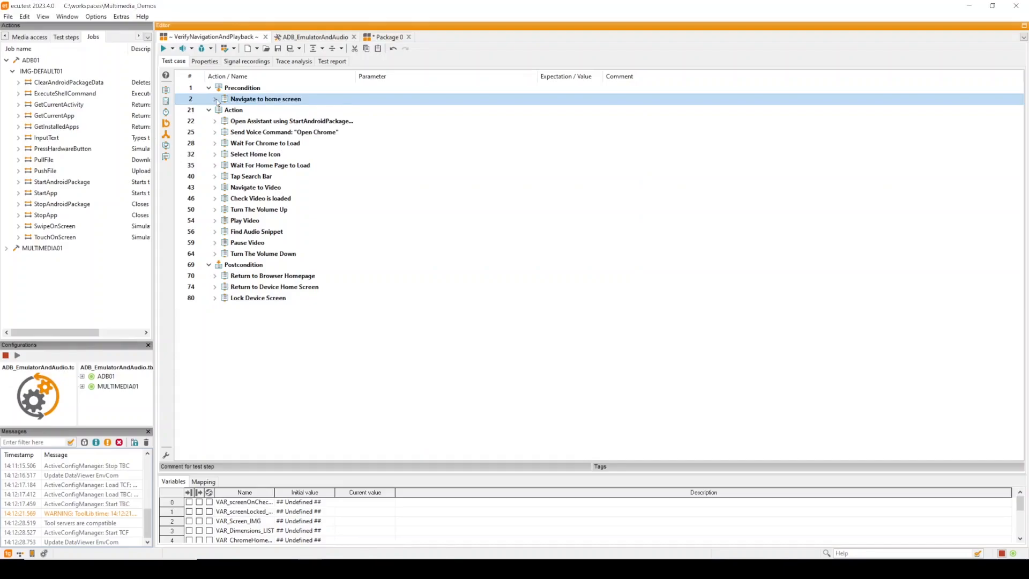
click(216, 100)
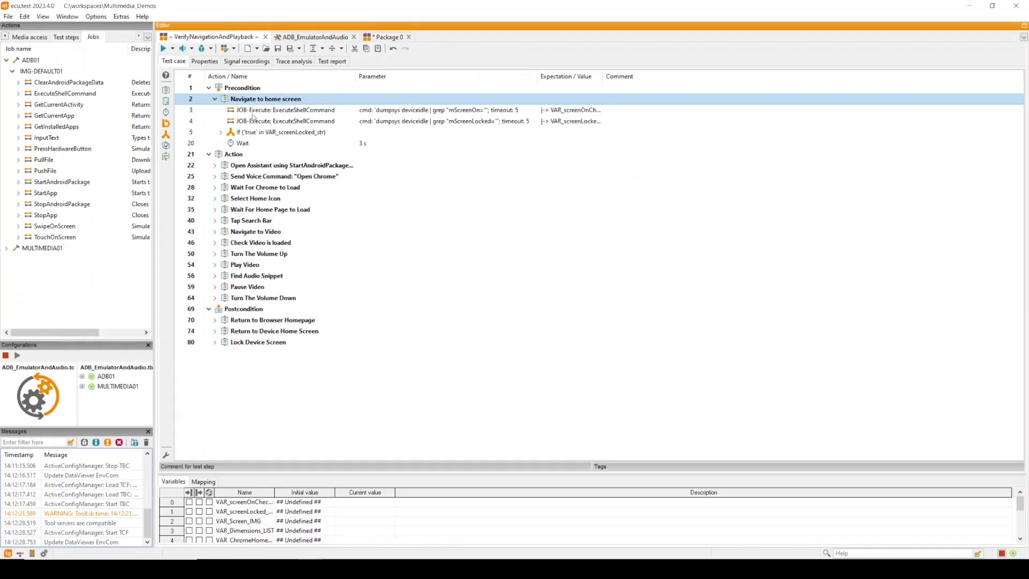
click(253, 114)
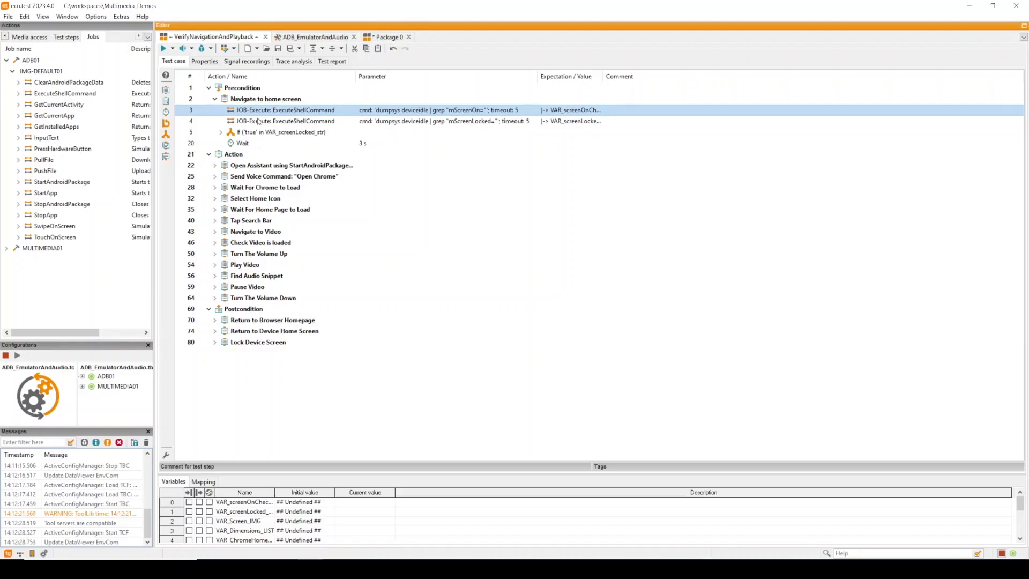
click(248, 123)
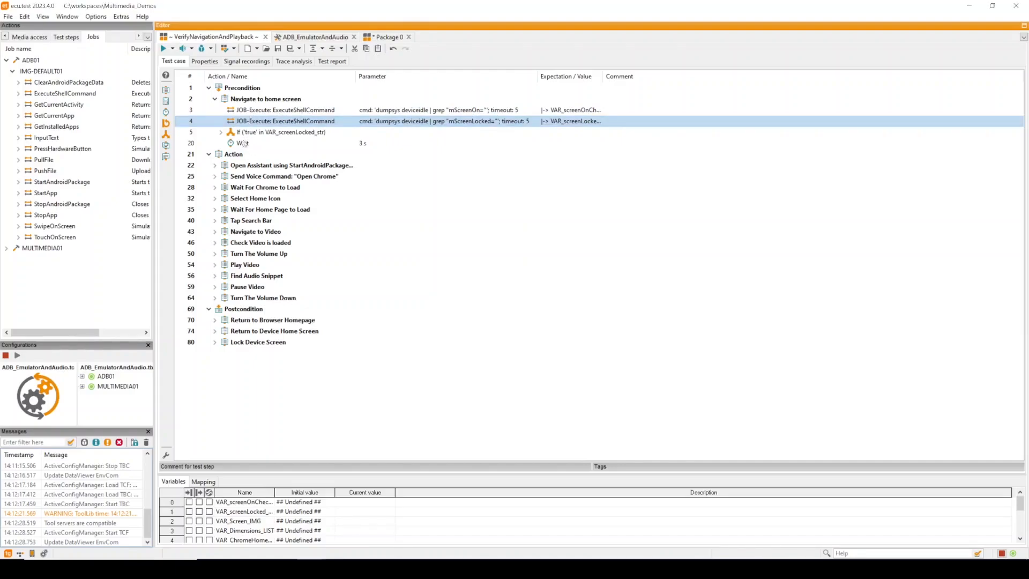
Expand the Open Assistant and Send Voice Command blocks to inspect their sub-steps
click(215, 165)
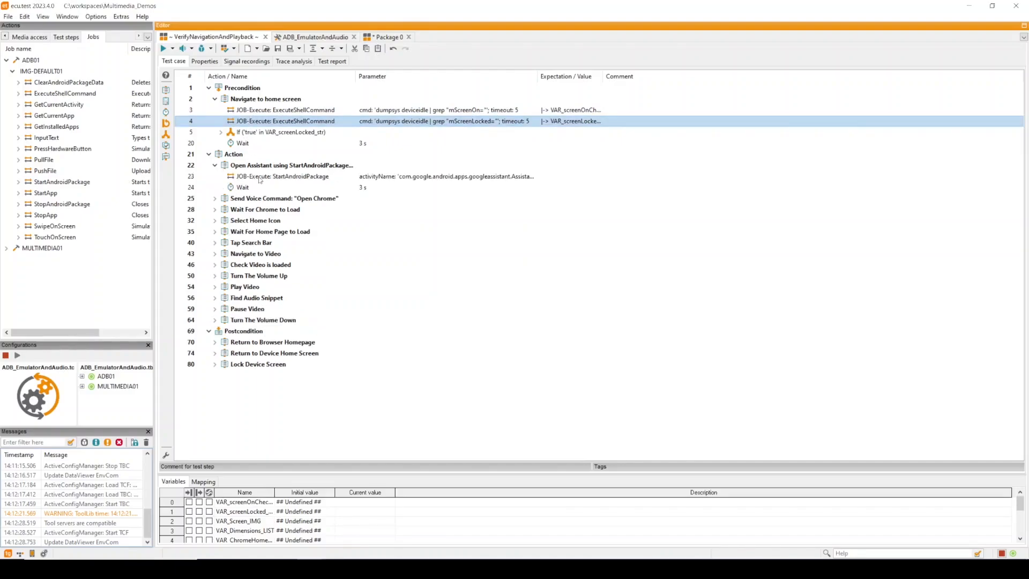
click(259, 177)
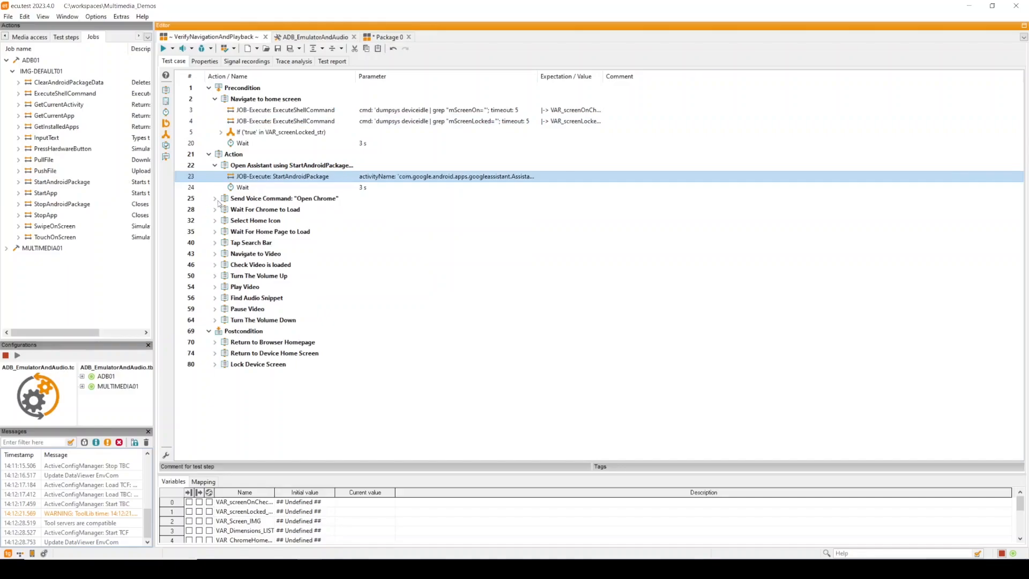
click(216, 199)
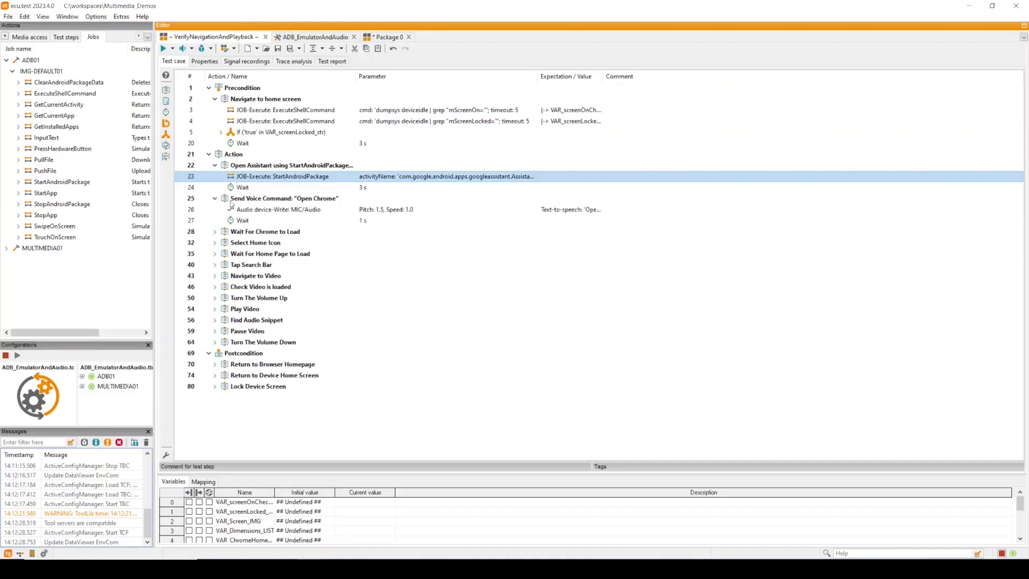
Open the audio device write step's parameters, review the Source options, and close the dialog without changes
double_click(263, 209)
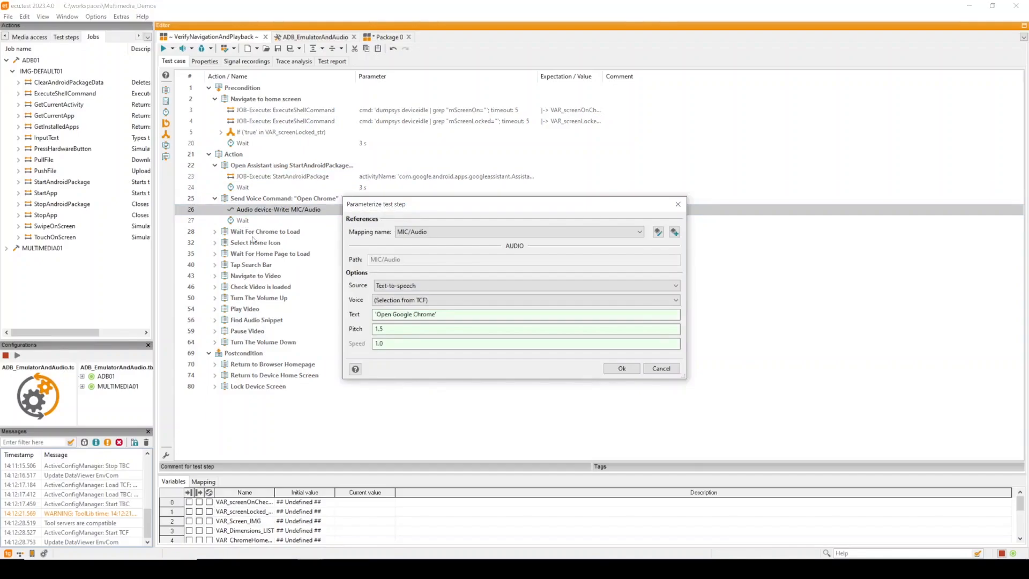
click(416, 290)
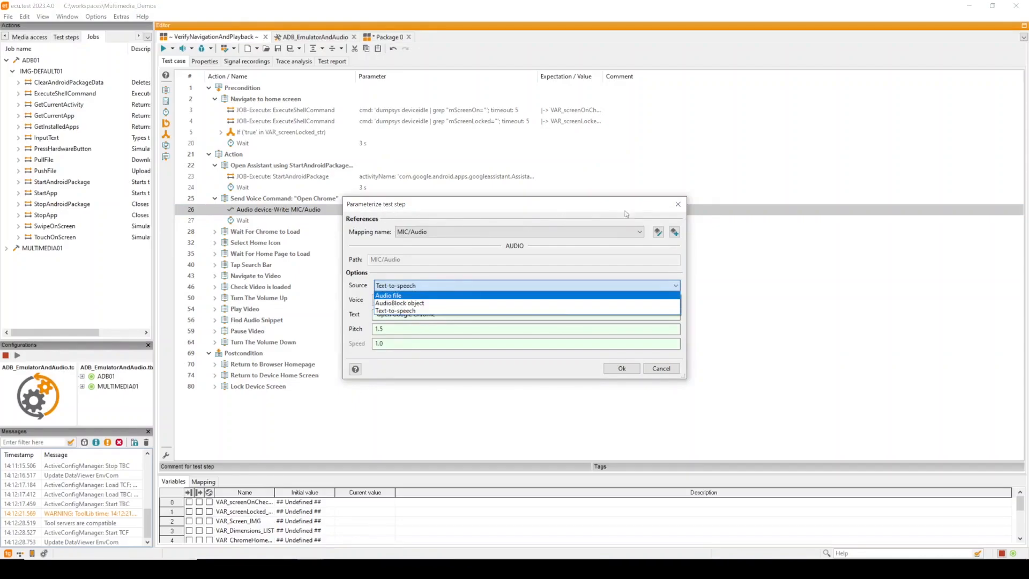
click(679, 206)
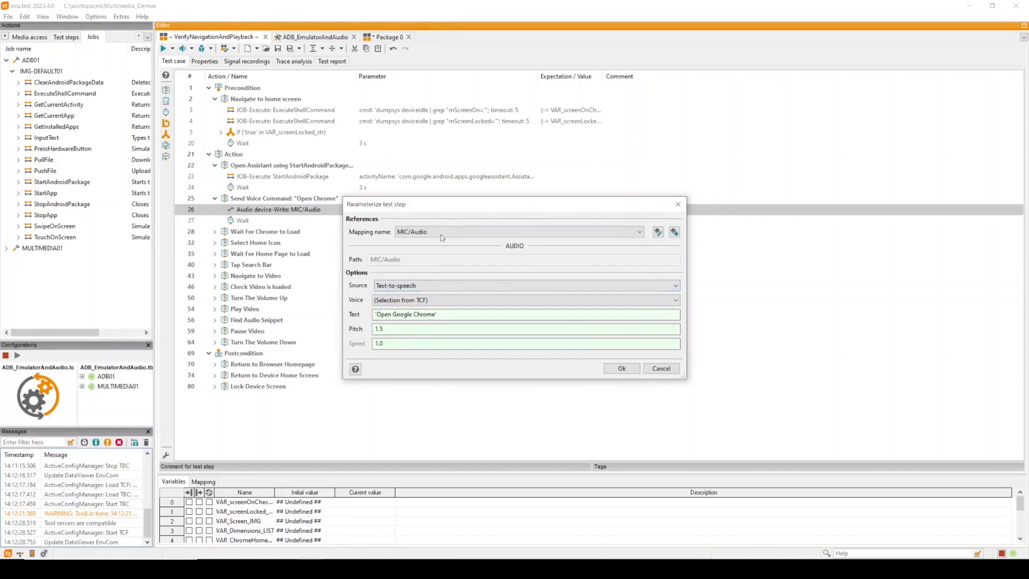
click(677, 204)
click(283, 232)
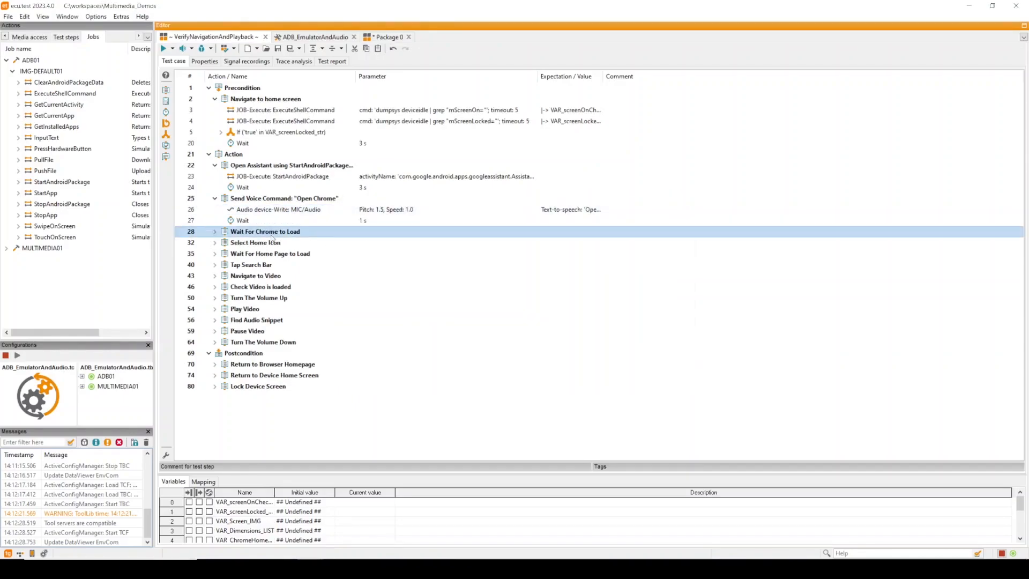
Expand the Wait For Chrome to Load block and open the DetectImageLib package it calls
click(213, 232)
double_click(254, 256)
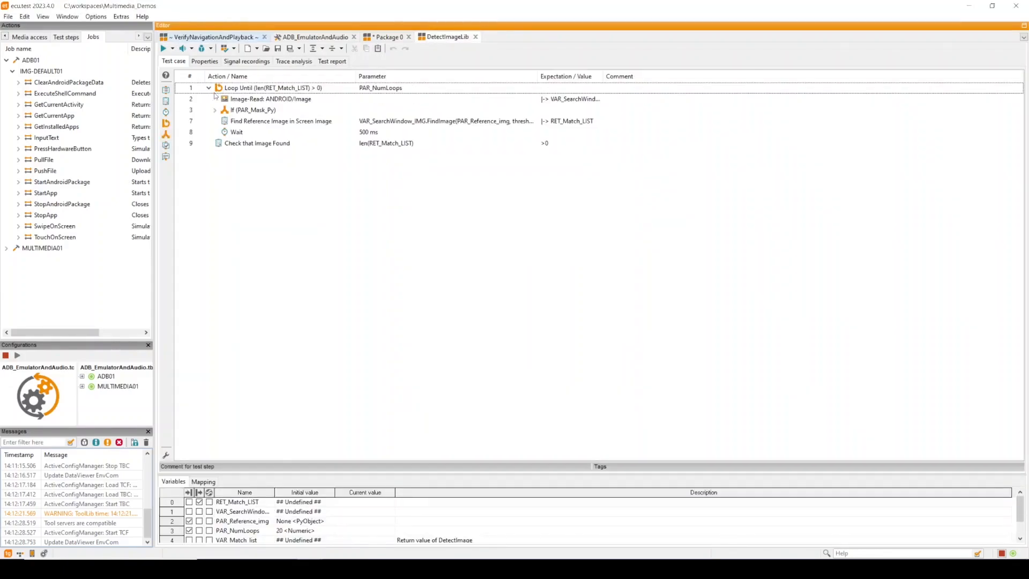
Open the Image-Read step's parameters in DetectImageLib, enable Evaluation, and confirm the dialog
click(253, 101)
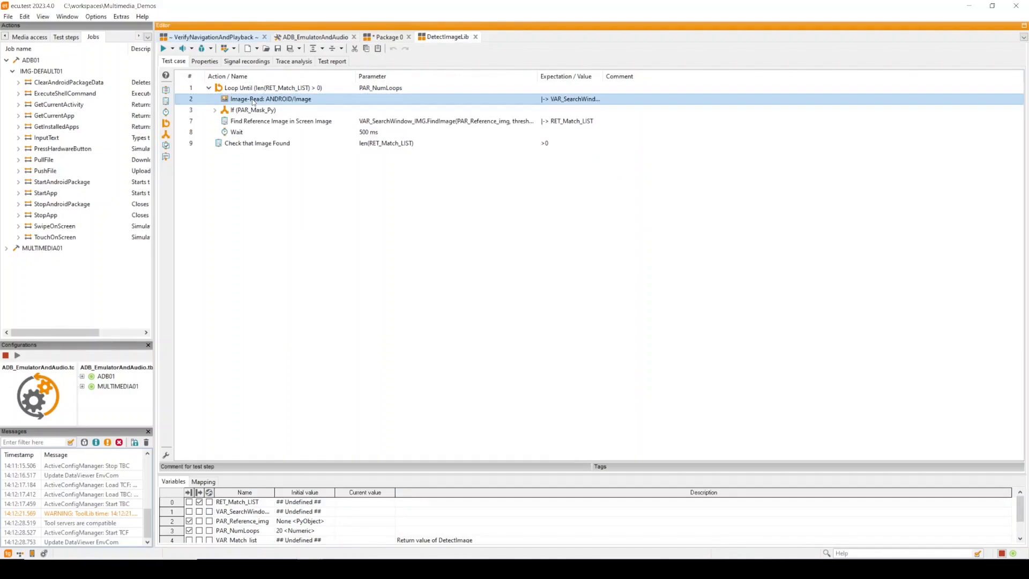
double_click(253, 101)
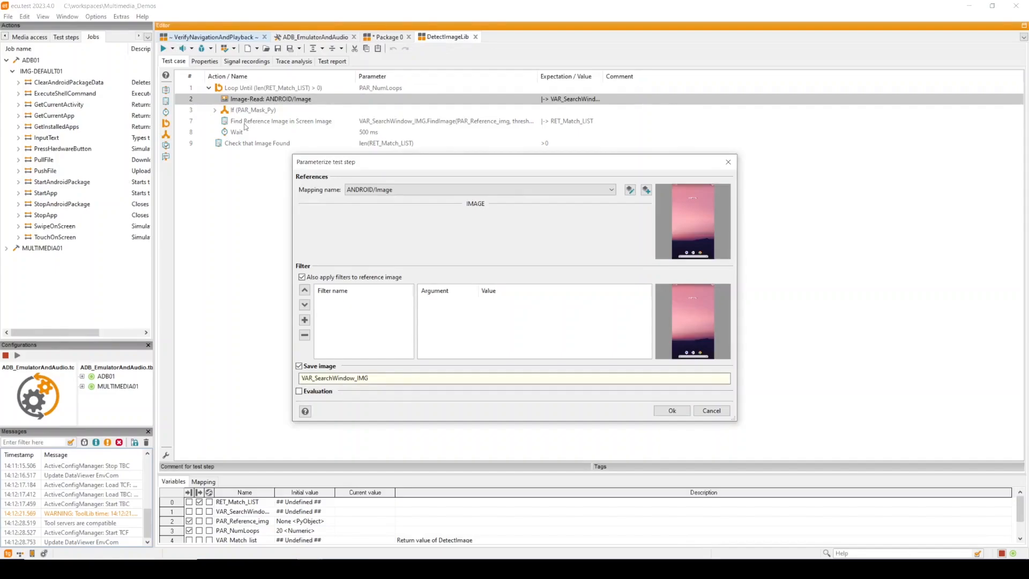
click(298, 391)
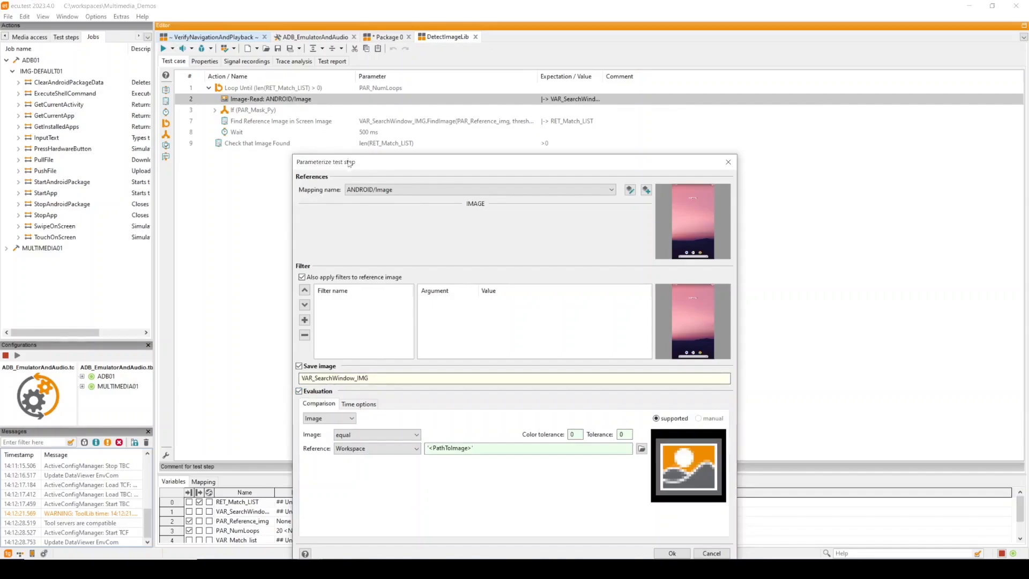
drag(350, 162, 358, 55)
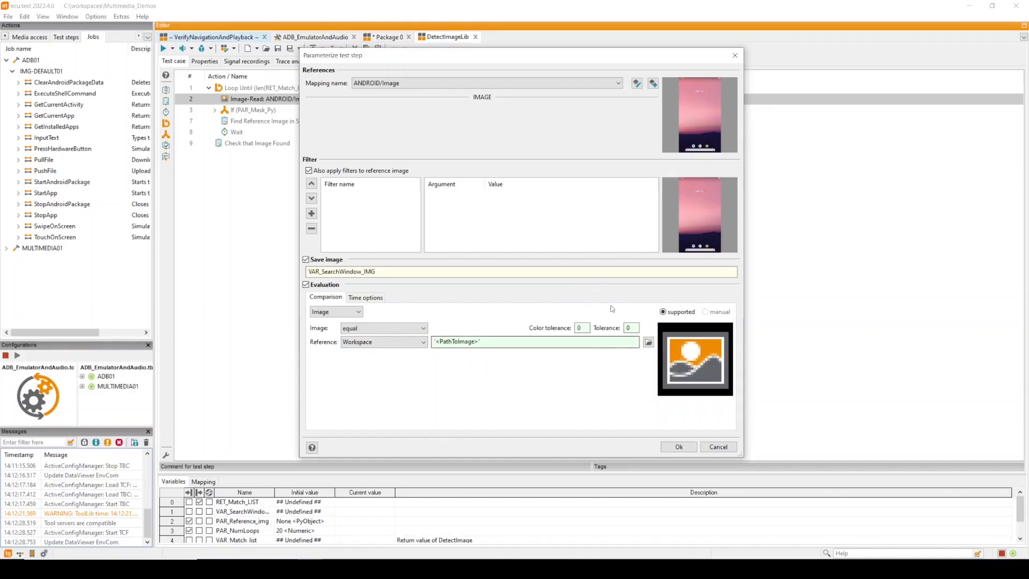
click(676, 445)
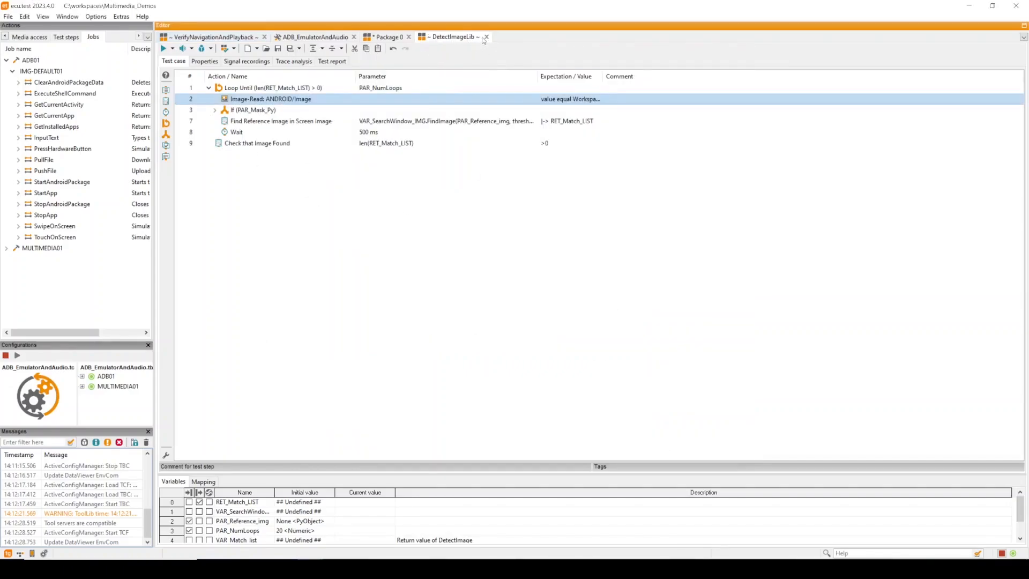
Return to the VerifyNavigationAndPlayback test case and expand the Wait For Chrome to Load and Select Home Icon blocks
click(306, 38)
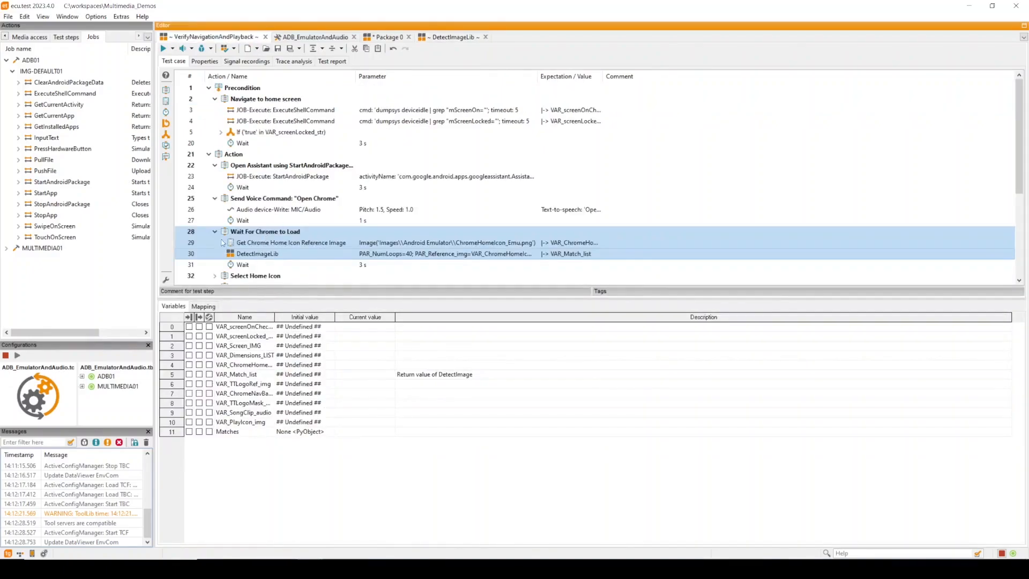
scroll(225, 241, down, 1)
click(214, 198)
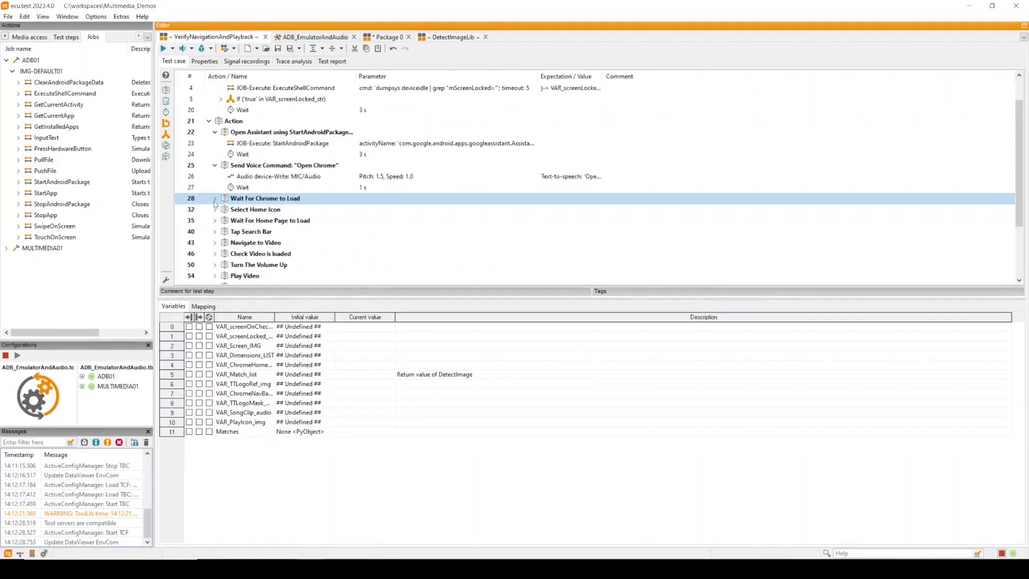
click(215, 198)
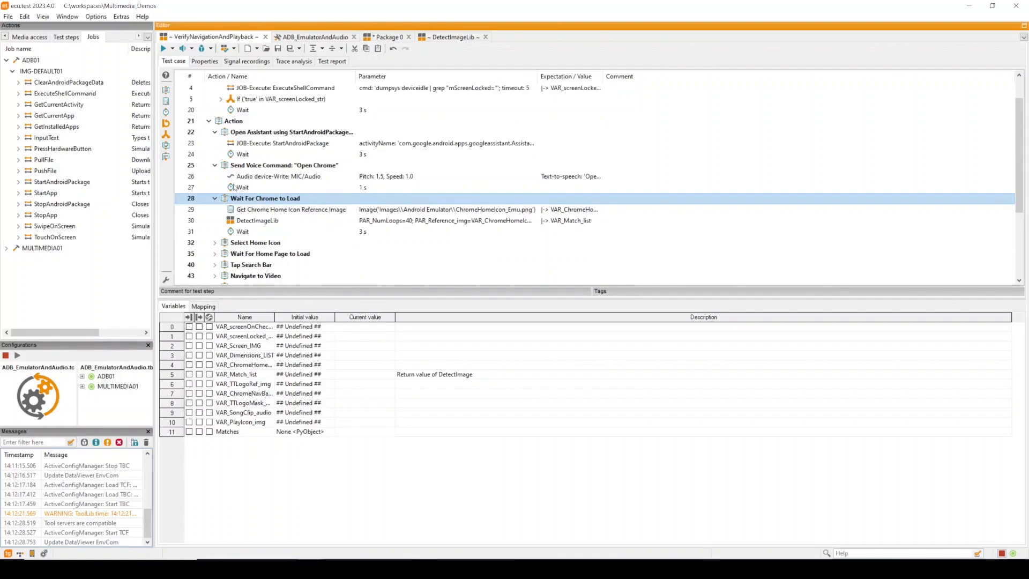
click(214, 242)
scroll(256, 258, down, 2)
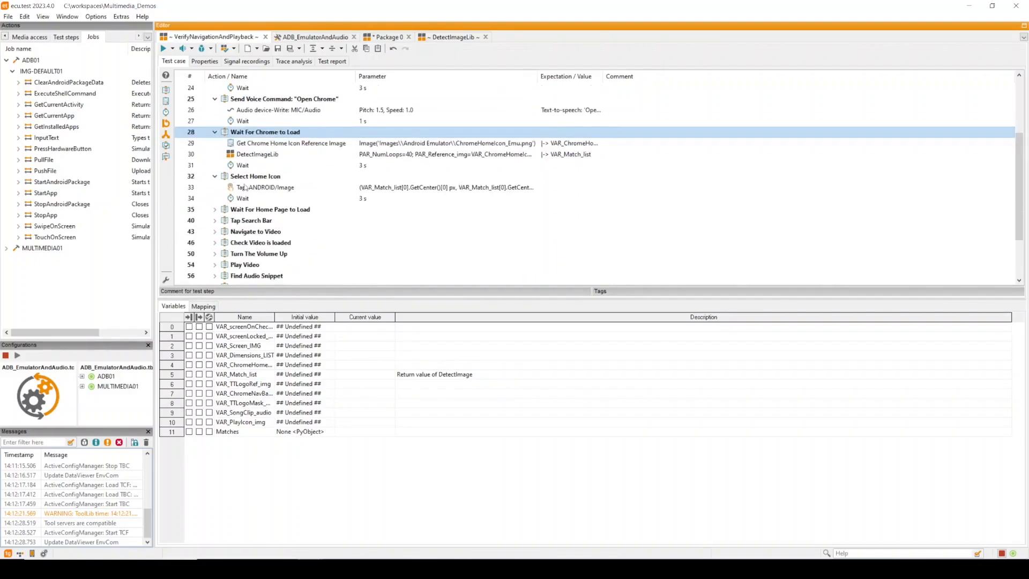
click(244, 187)
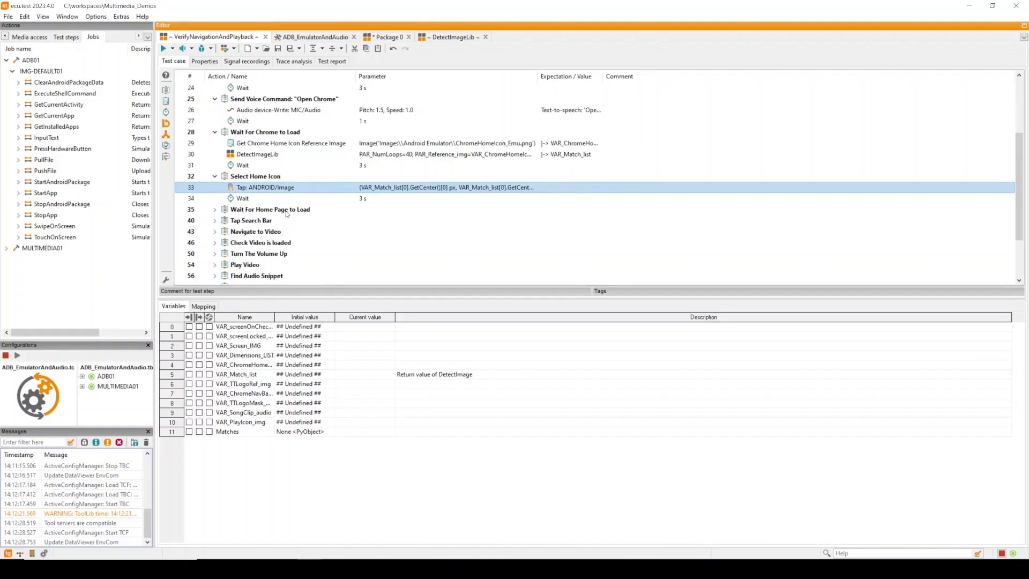
Open the Tap step's parameters, try the Multi-Tap action with a new tap position, and close without saving
double_click(292, 188)
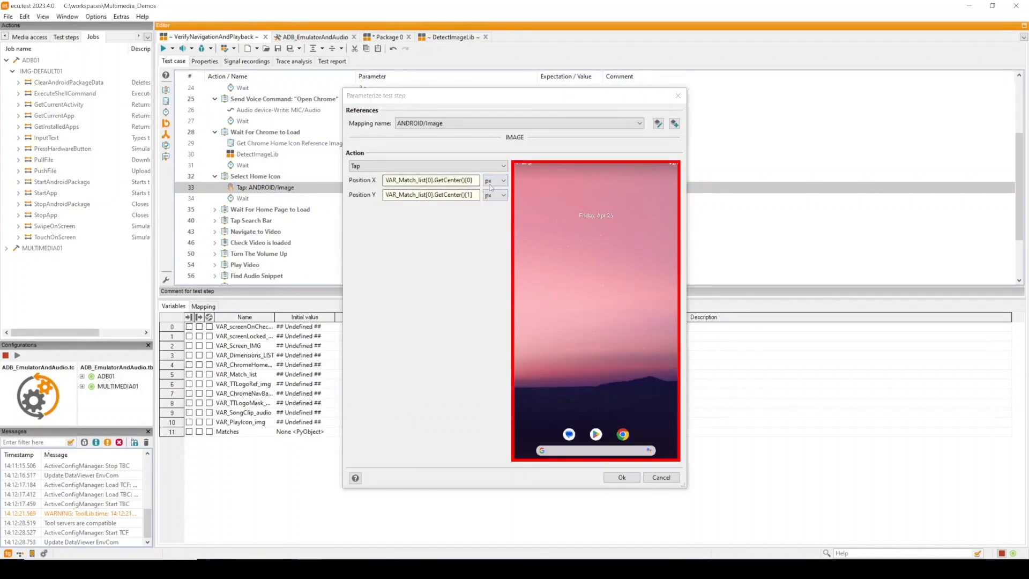
click(497, 182)
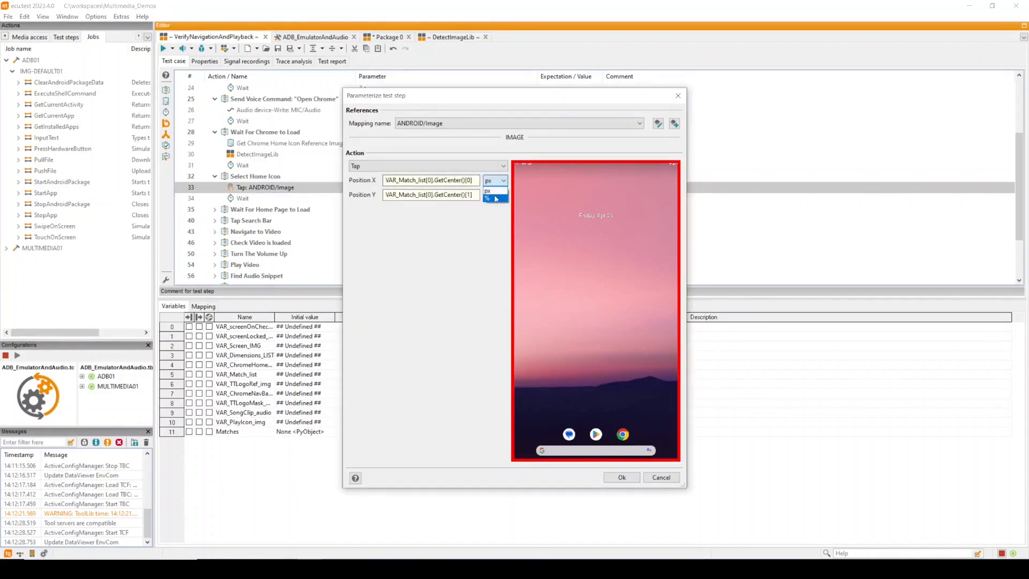
click(463, 233)
click(377, 168)
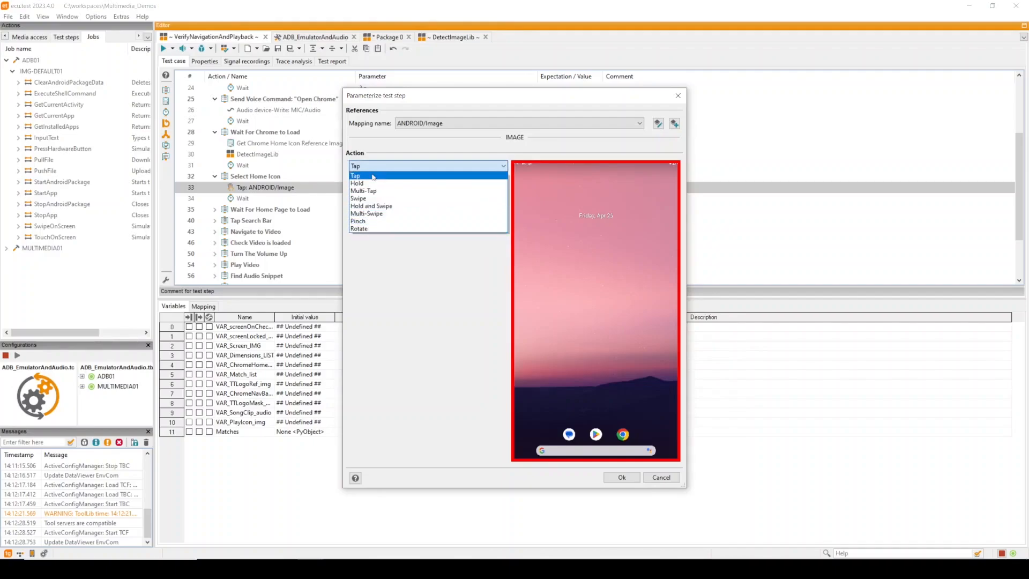
click(371, 192)
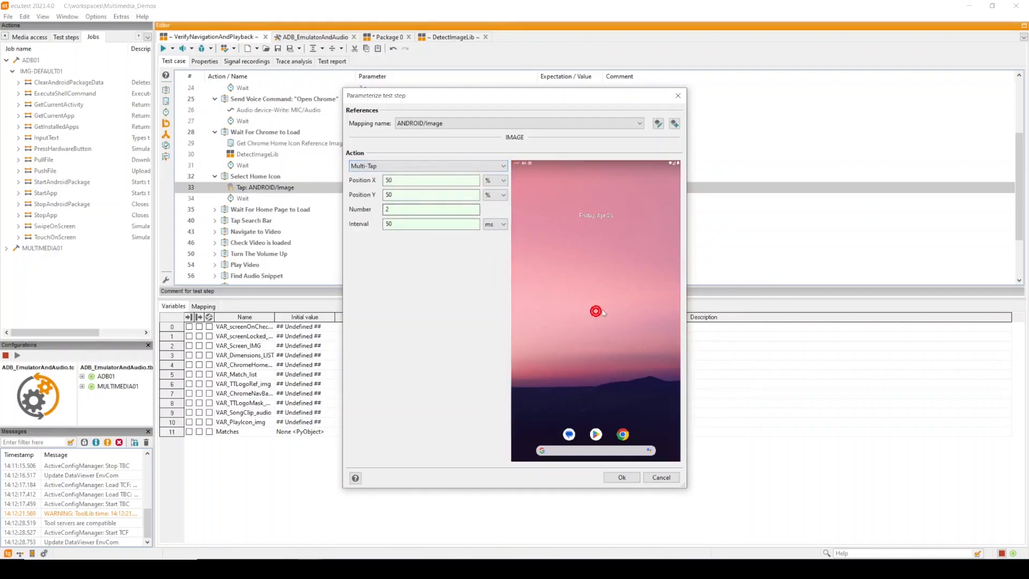
mouse_move(595, 310)
mouse_down()
mouse_move(597, 244)
mouse_move(559, 275)
mouse_move(584, 330)
mouse_move(567, 218)
mouse_move(527, 185)
mouse_move(534, 190)
mouse_up()
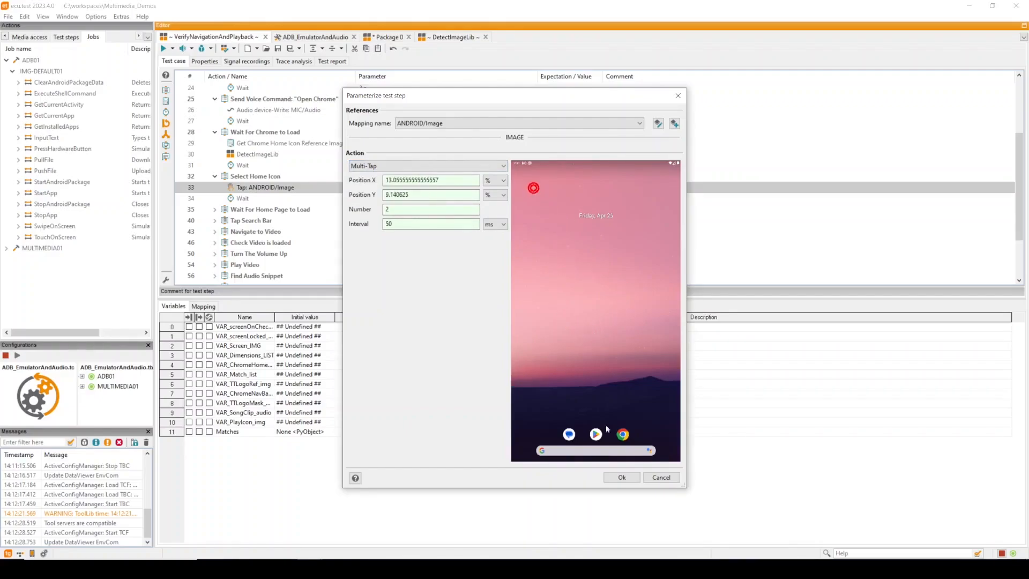
click(678, 95)
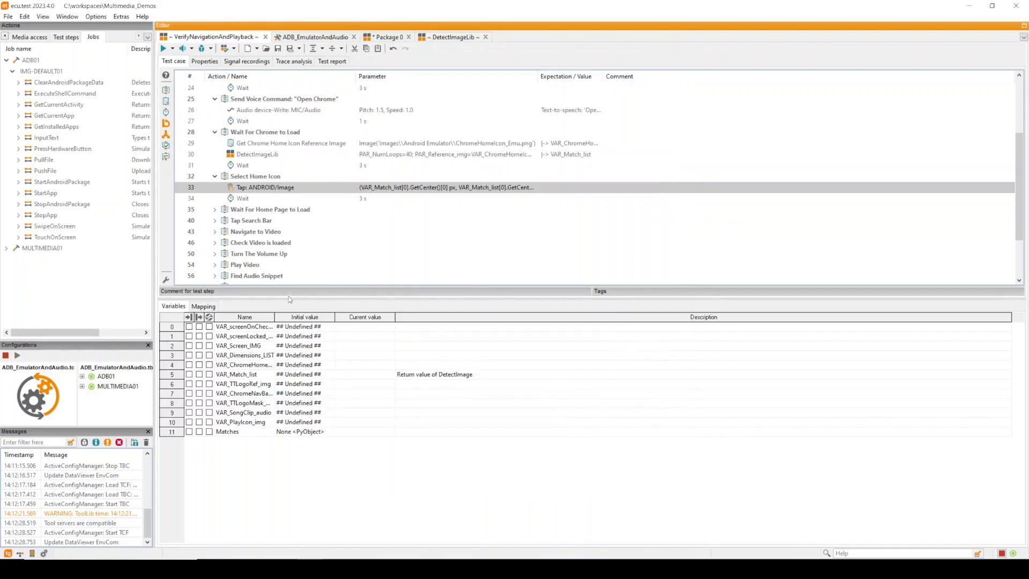
Expand the Find Audio Snippet block and review the Audio device-Read step's recording and reference settings
scroll(242, 255, down, 2)
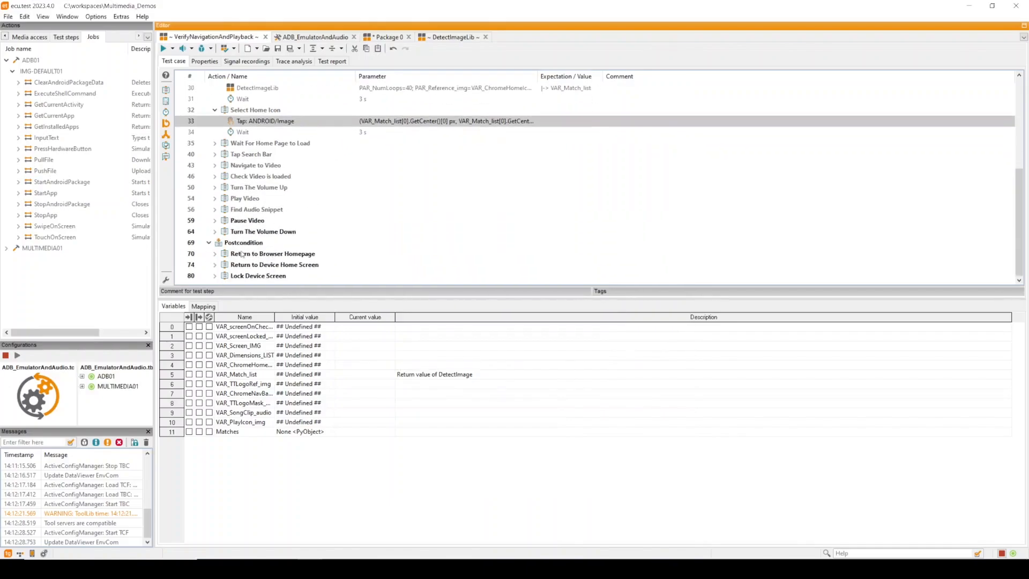
click(215, 209)
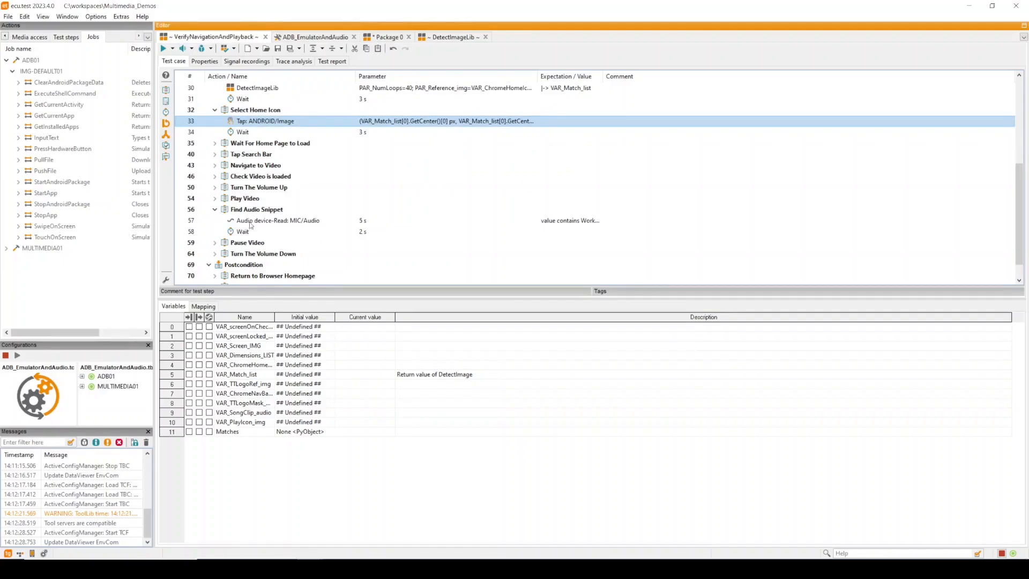
click(256, 222)
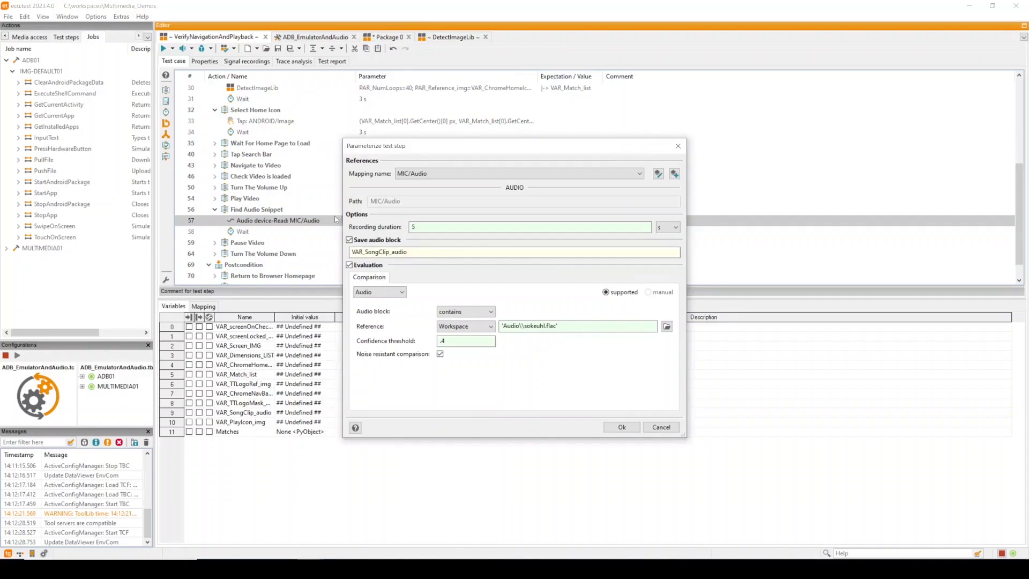
triple_click(577, 328)
click(619, 427)
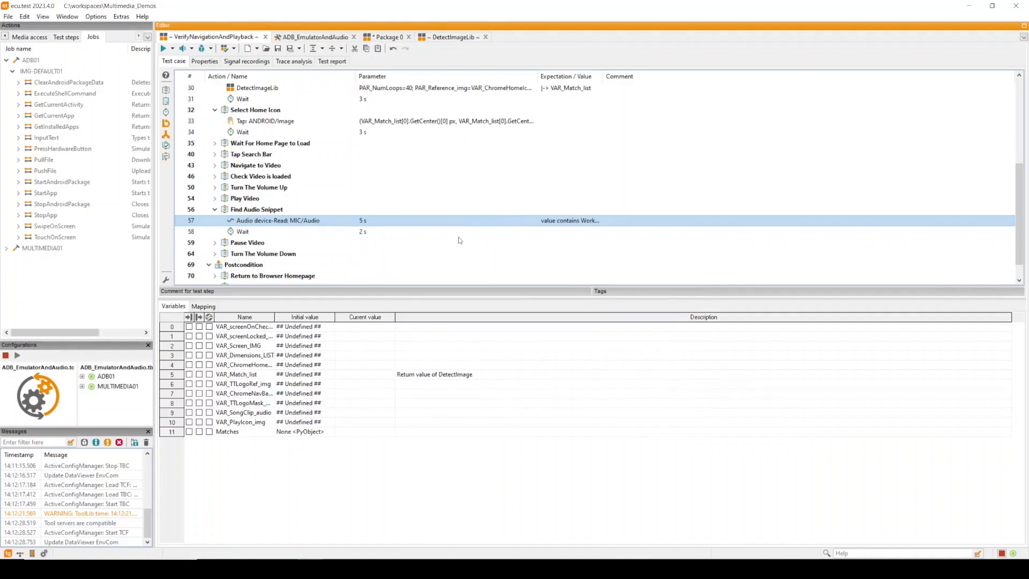
Inspect the MIC signal recording, its MIC/Audio/Channel1 signal and the Recording group for MIC
click(249, 62)
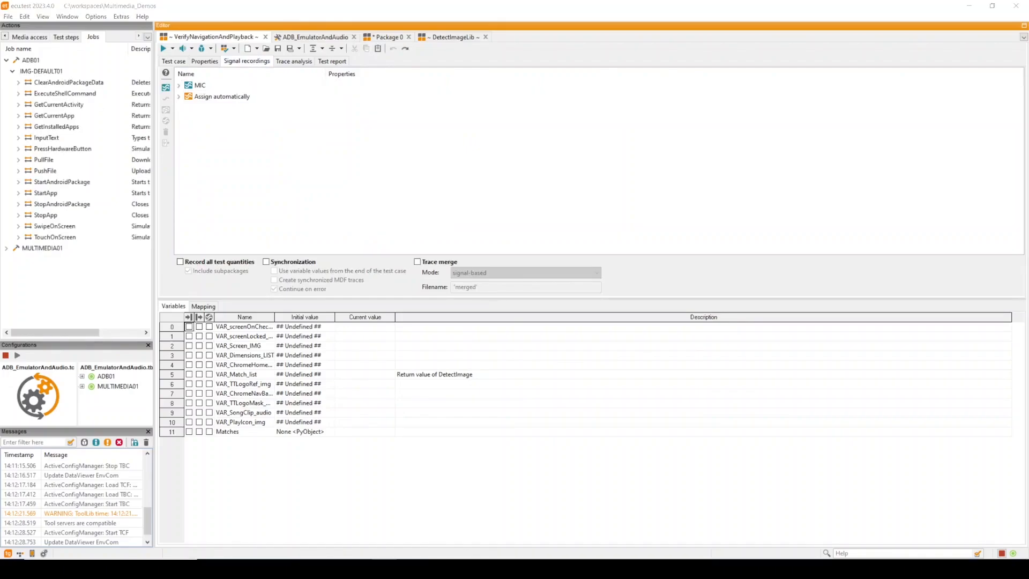
click(180, 85)
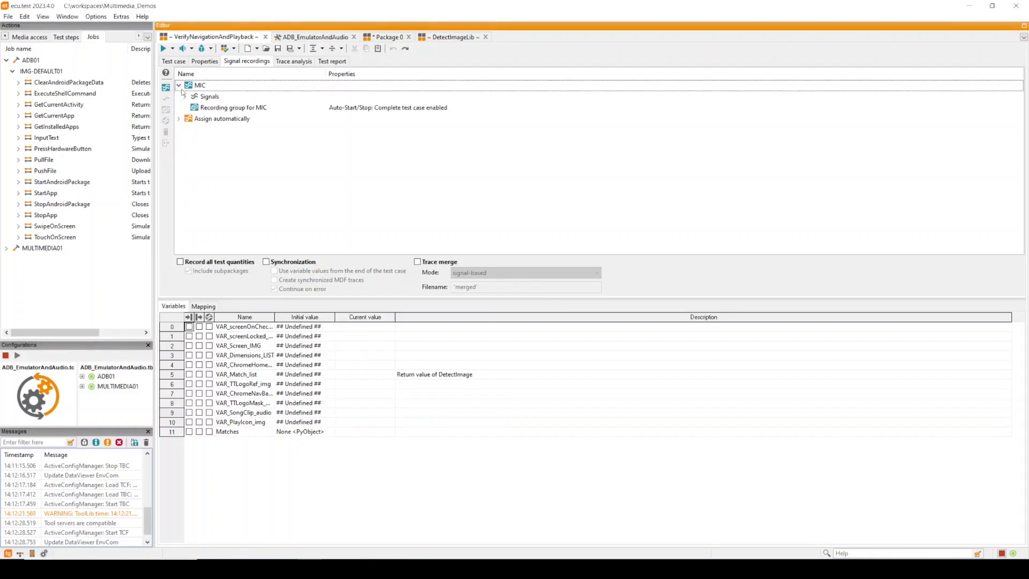
click(185, 97)
click(233, 110)
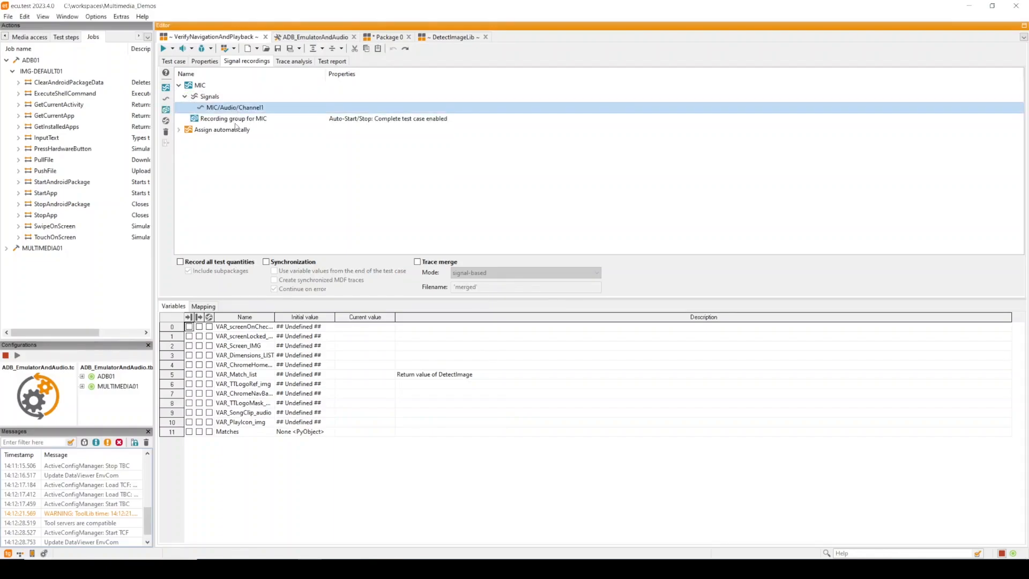
click(252, 120)
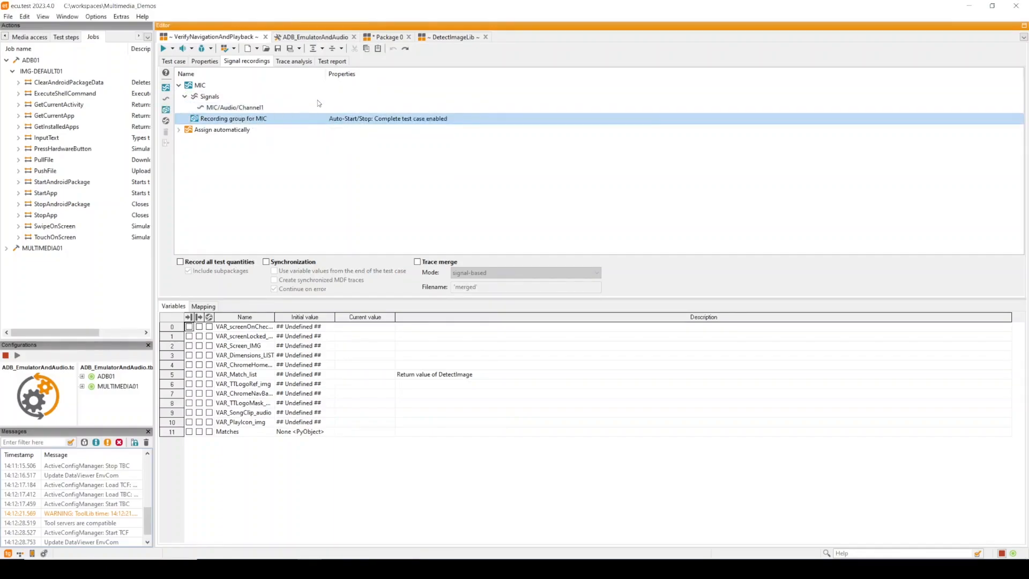
Open the trace analysis and its FindAudioSnippet trace step configuration
click(292, 63)
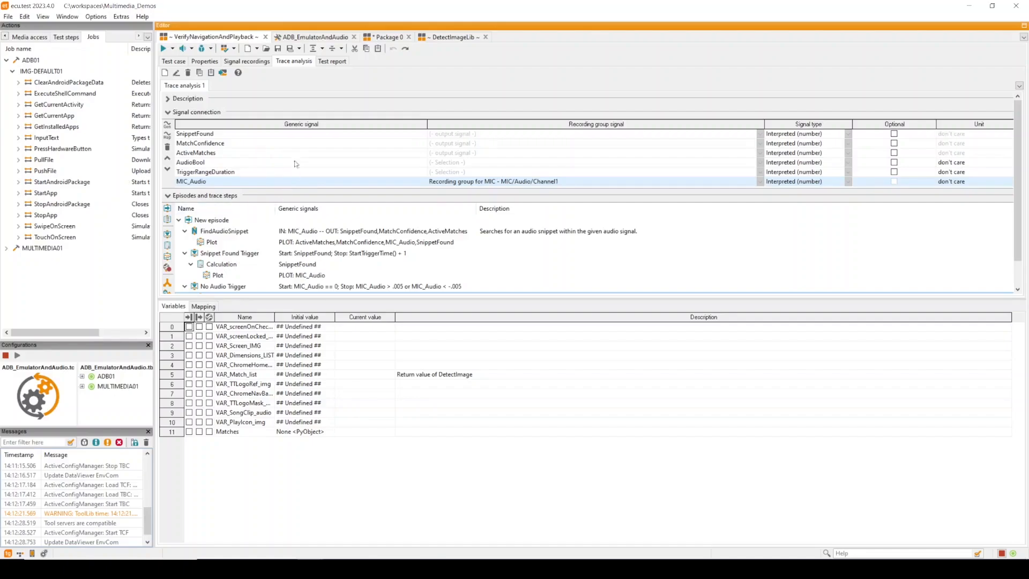
click(233, 233)
double_click(233, 234)
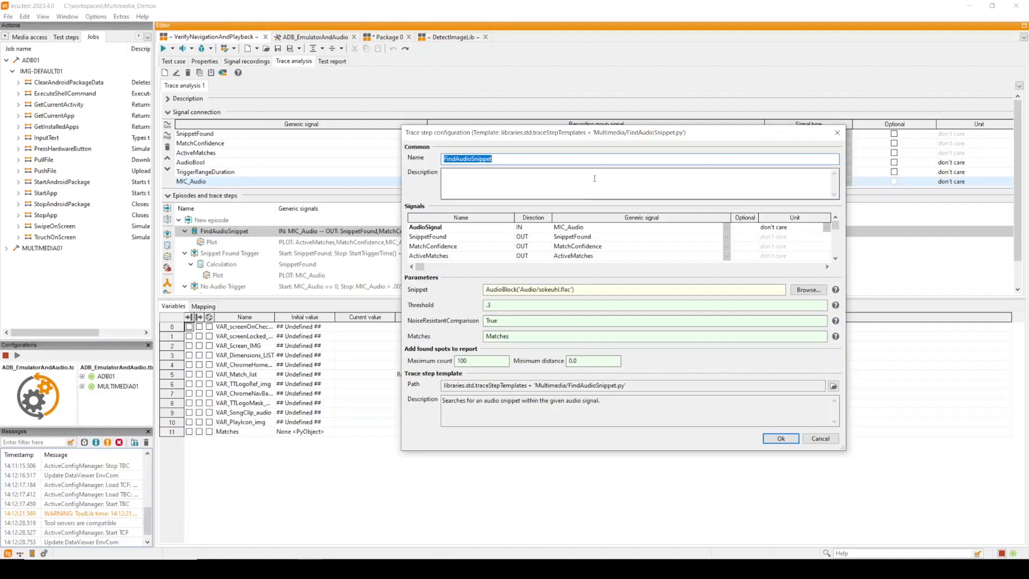
Review the FindAudioSnippet snippet, threshold .3 and output signals, close the configuration, and select the trace steps
click(596, 291)
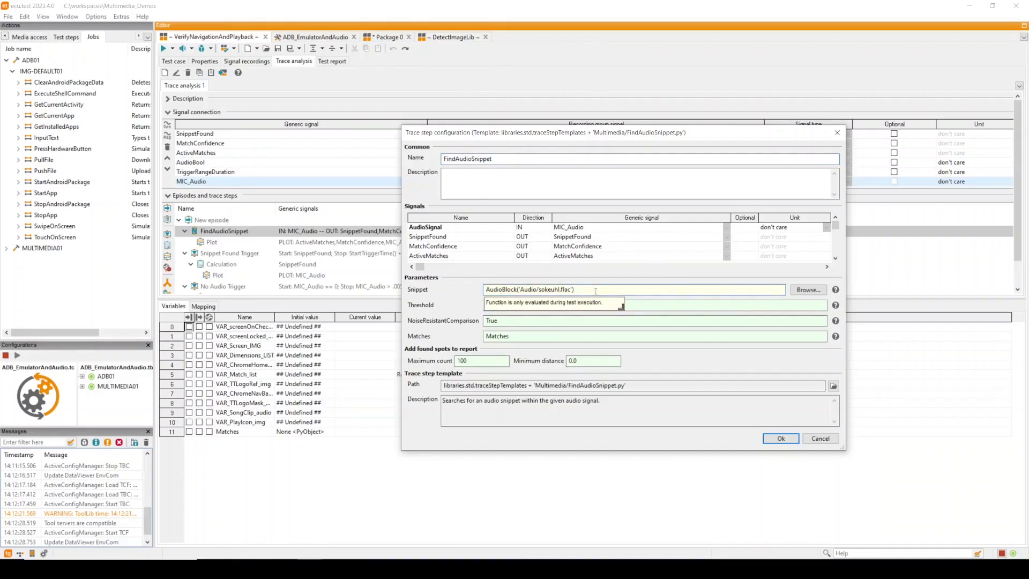
click(563, 305)
text(.3)
click(531, 320)
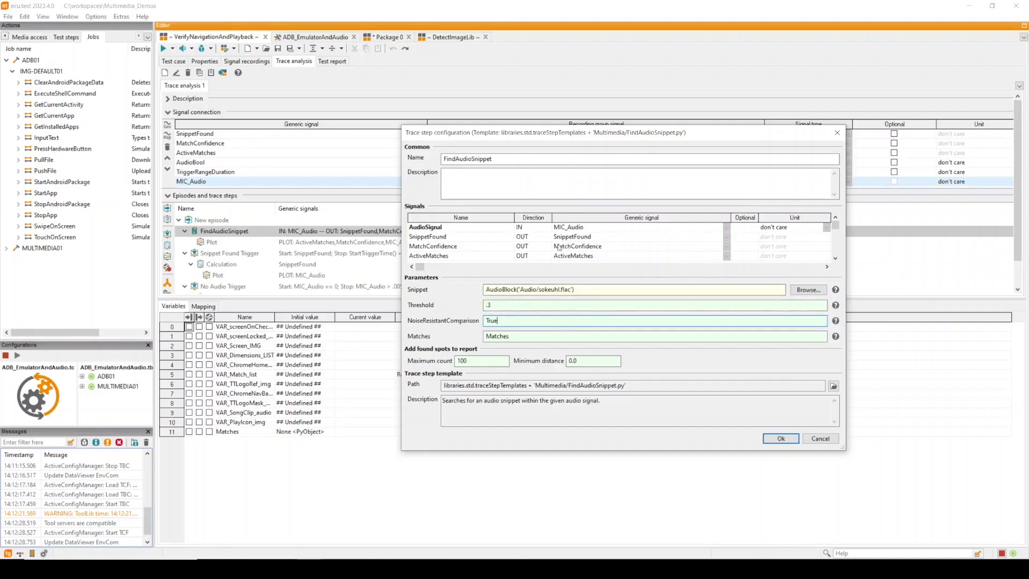
click(430, 240)
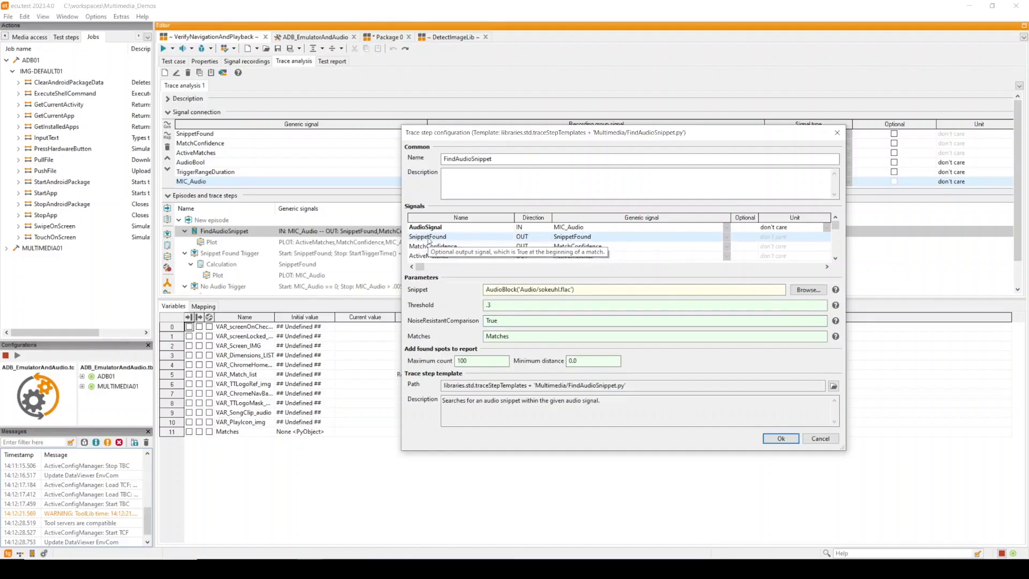
click(424, 248)
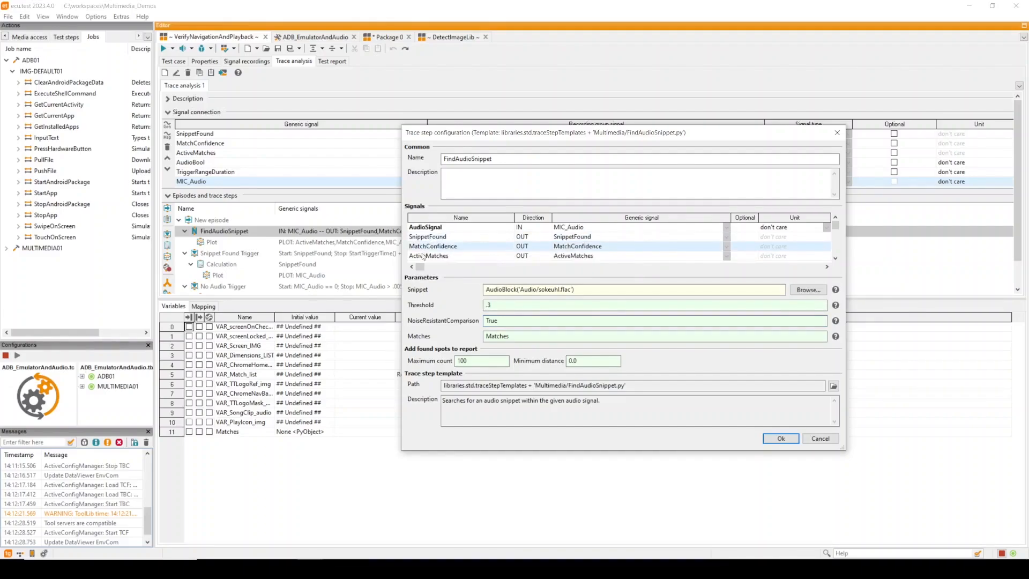
click(426, 256)
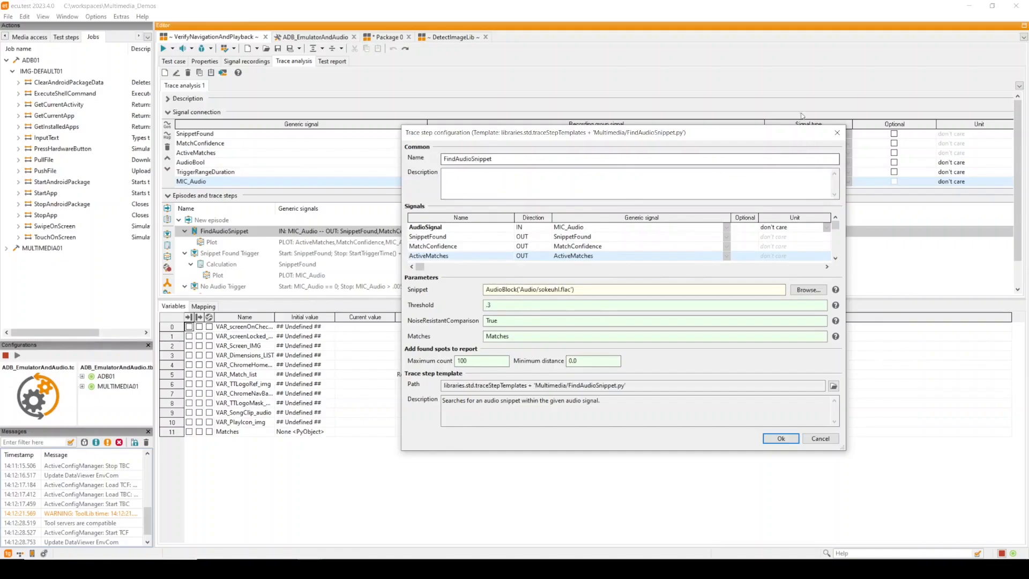
click(836, 133)
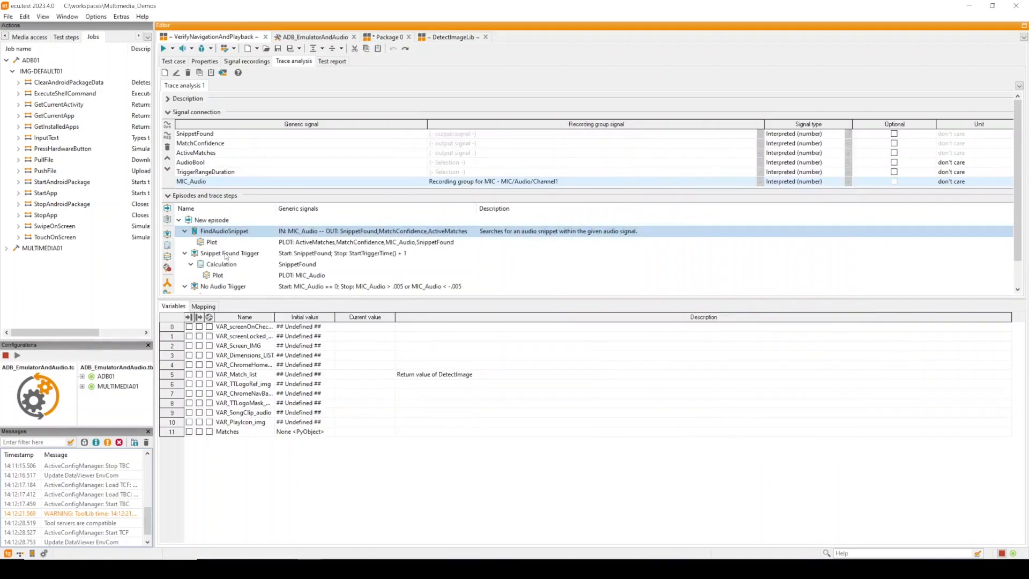
click(371, 252)
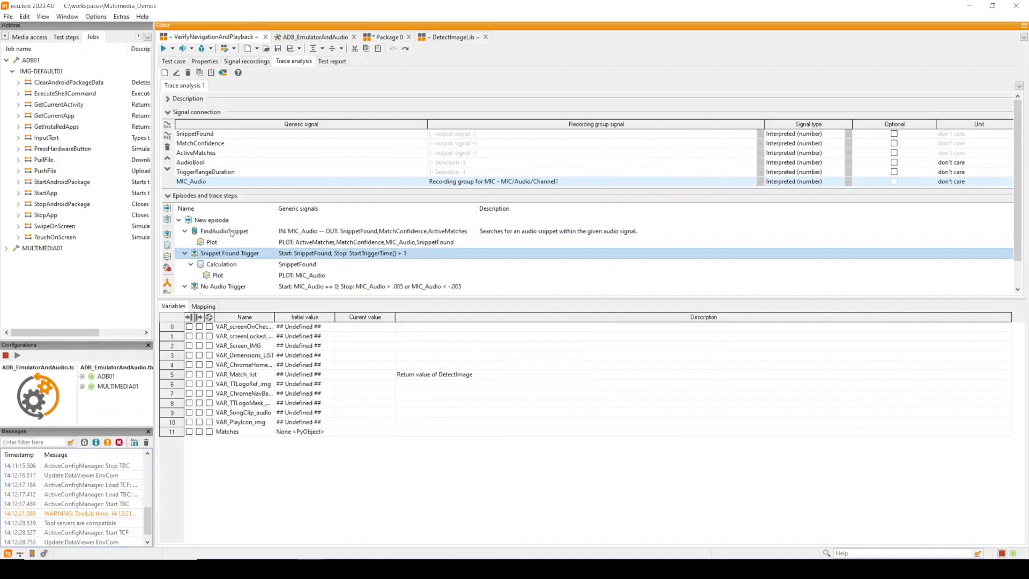
click(274, 234)
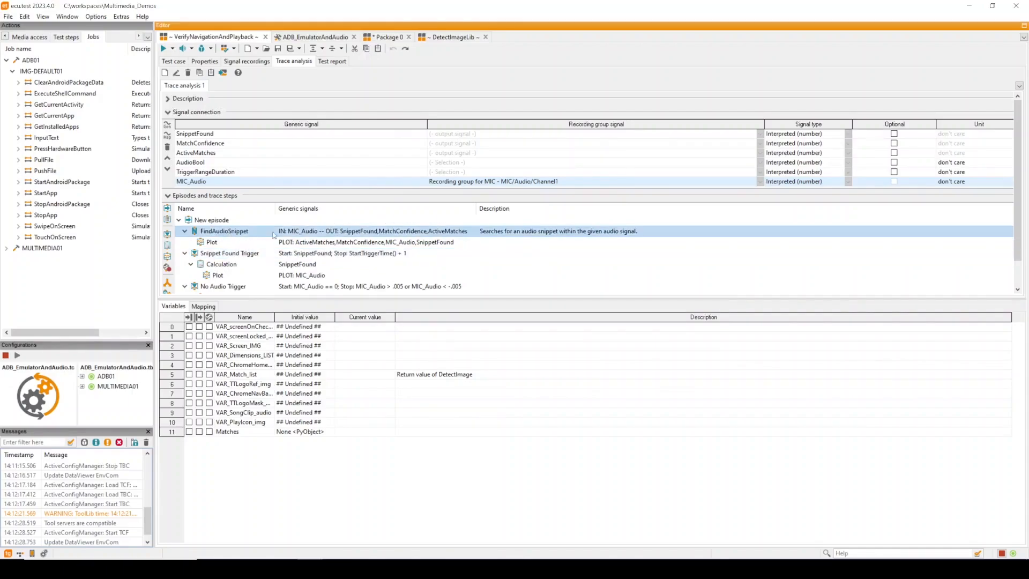
Inspect the Snippet Found Trigger, its Calculation plot and the No Audio Trigger block in the trace steps
click(244, 257)
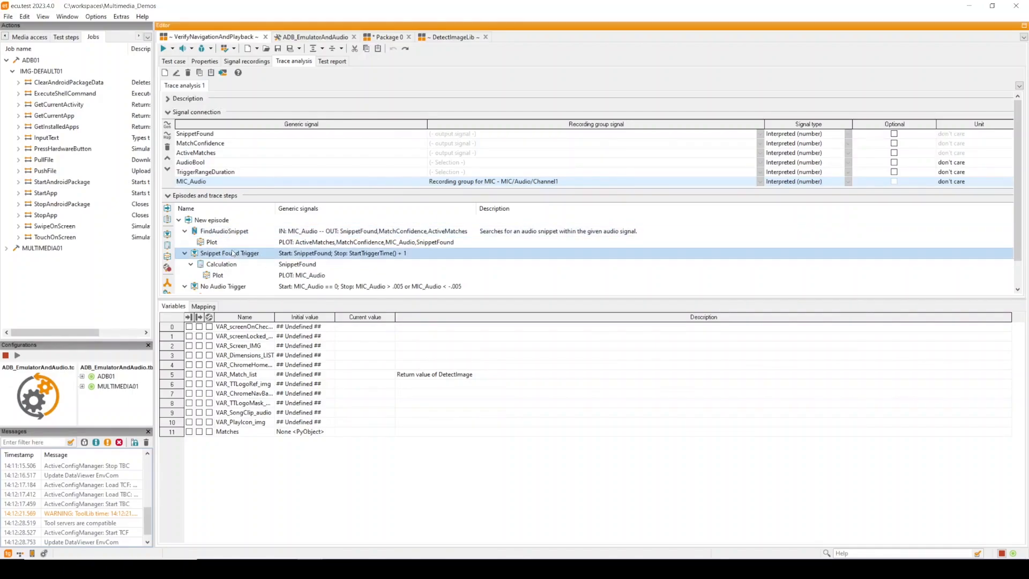
click(294, 277)
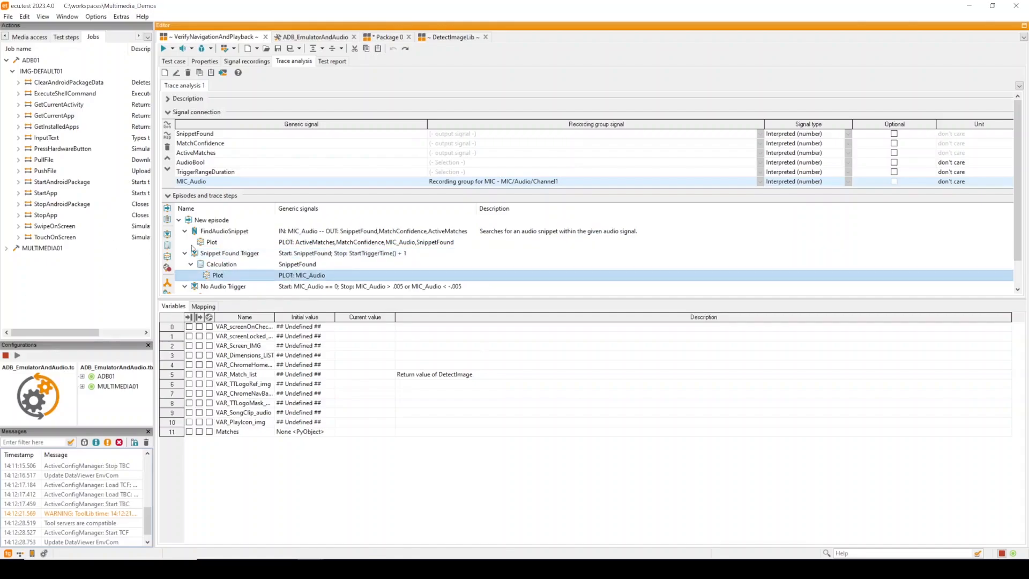
click(232, 287)
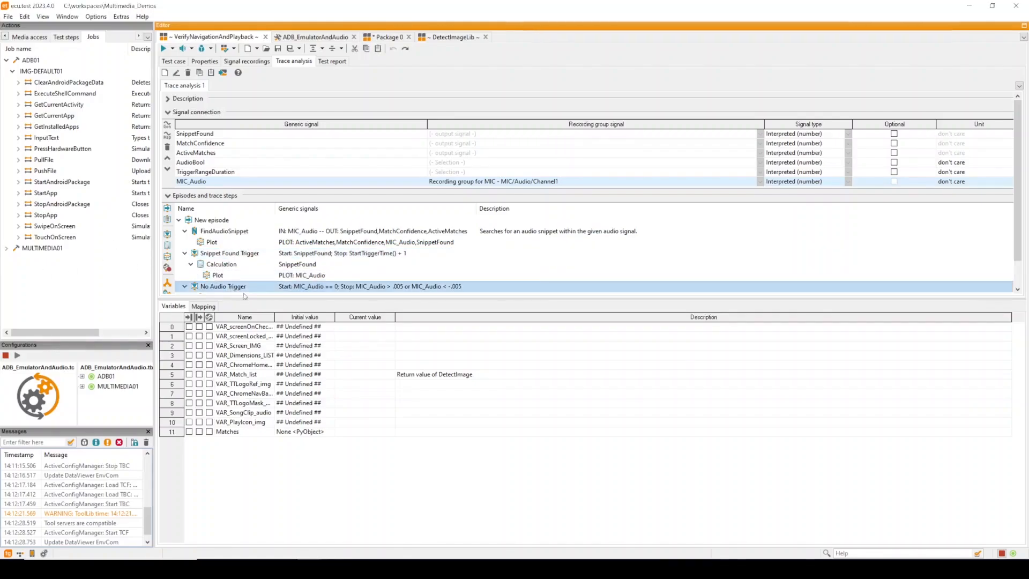
drag(243, 297, 243, 315)
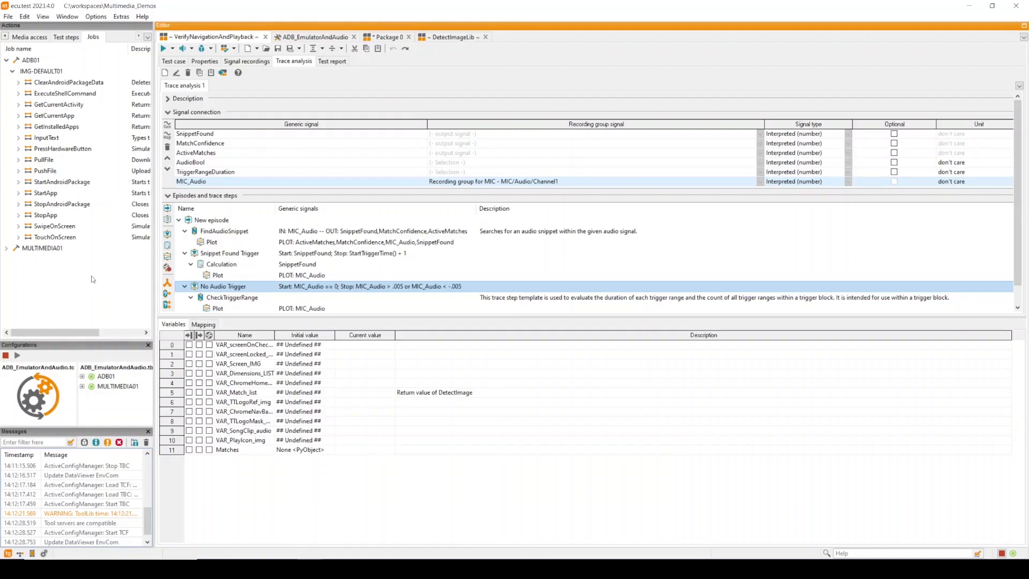
Review the No Audio Trigger block's start and stop conditions and the CheckTriggerRange trace step configuration
double_click(245, 284)
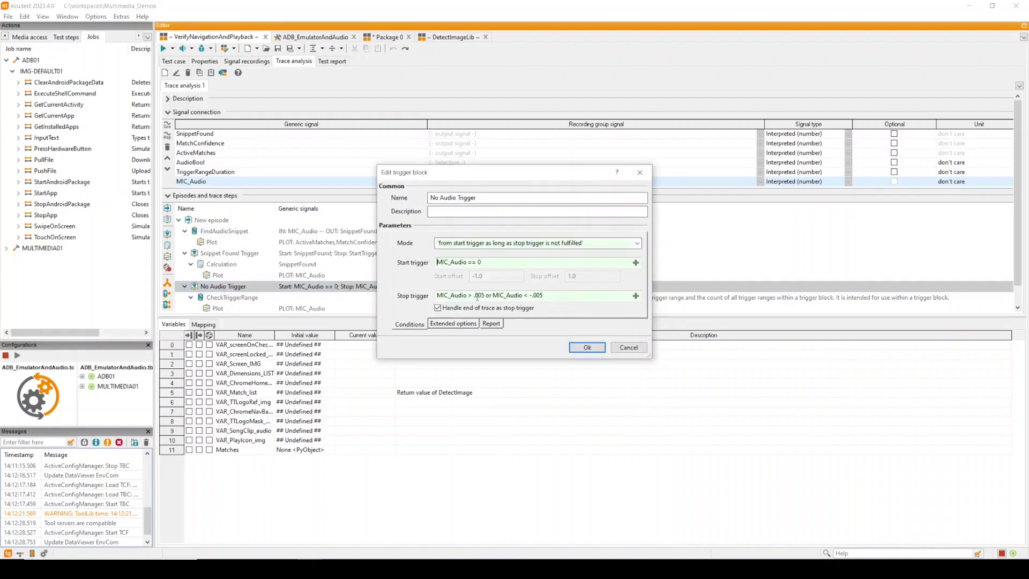
click(640, 171)
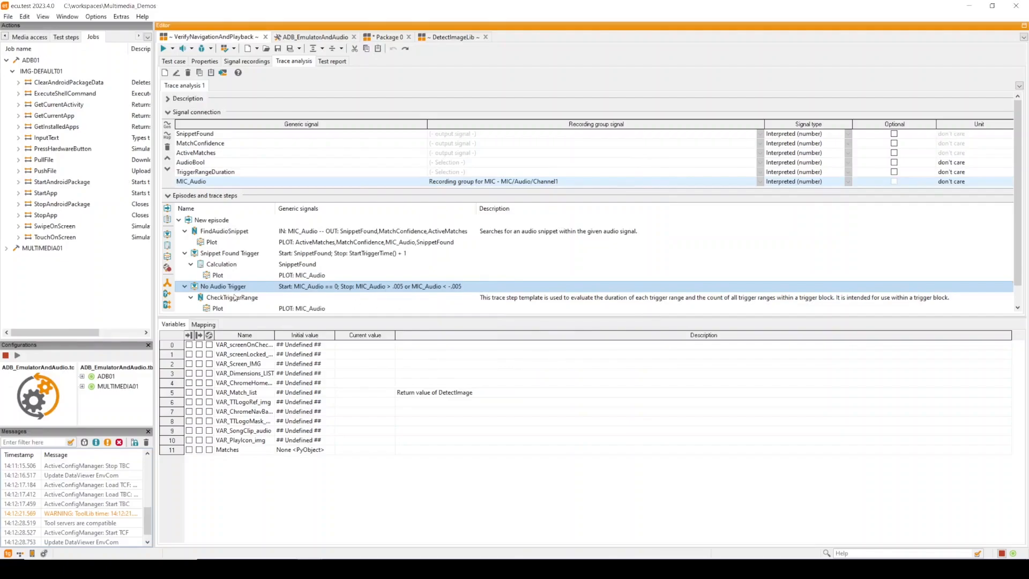
double_click(229, 298)
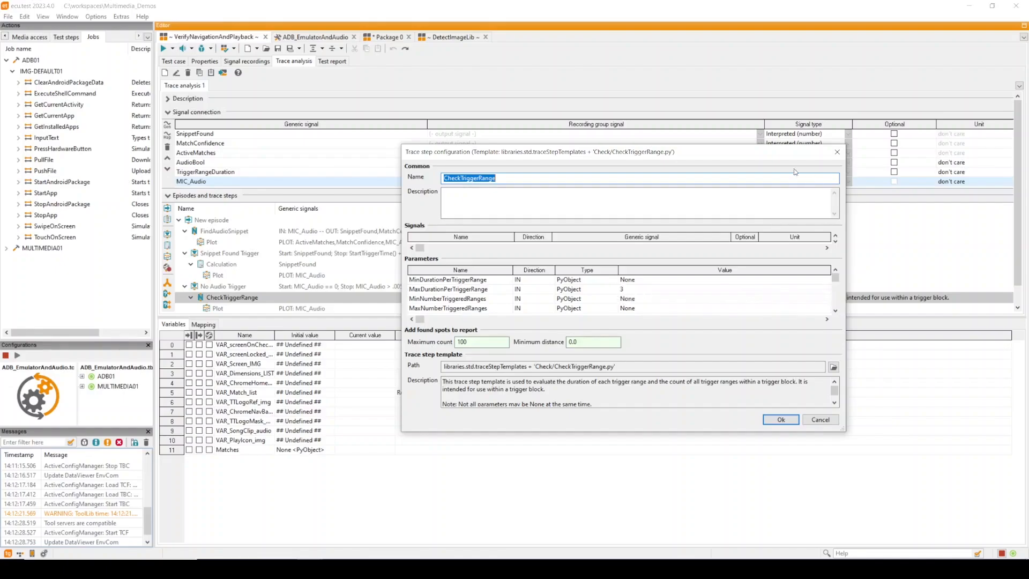
click(835, 152)
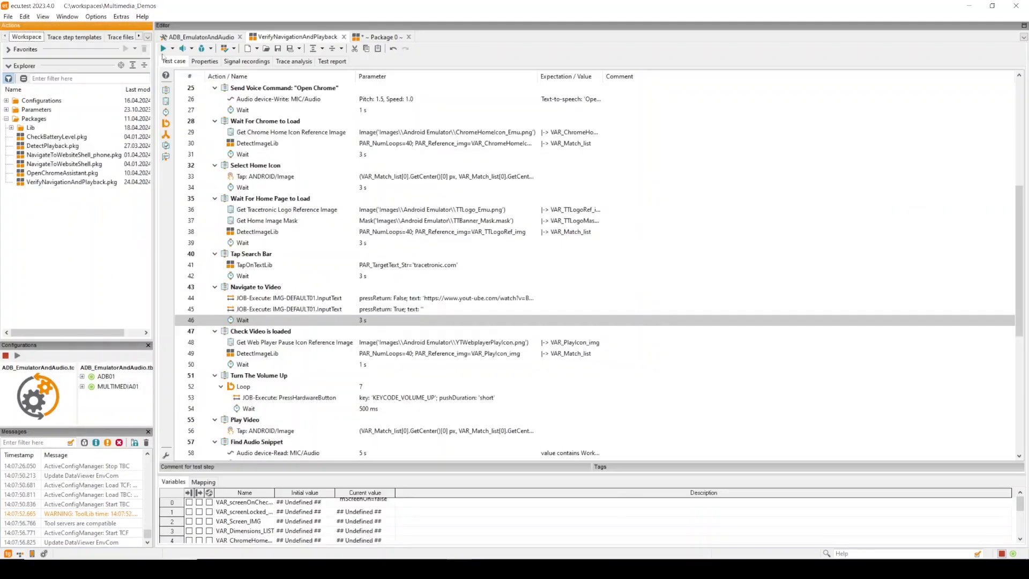
Execute the test case and, in the report, view the reference image of the Wait For Chrome to Load image detection
click(163, 48)
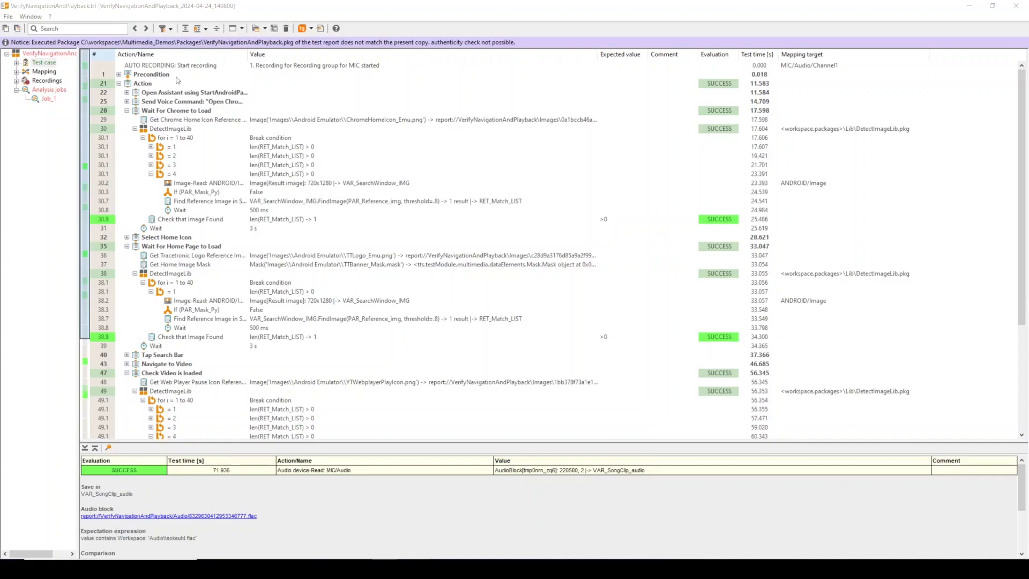
click(166, 111)
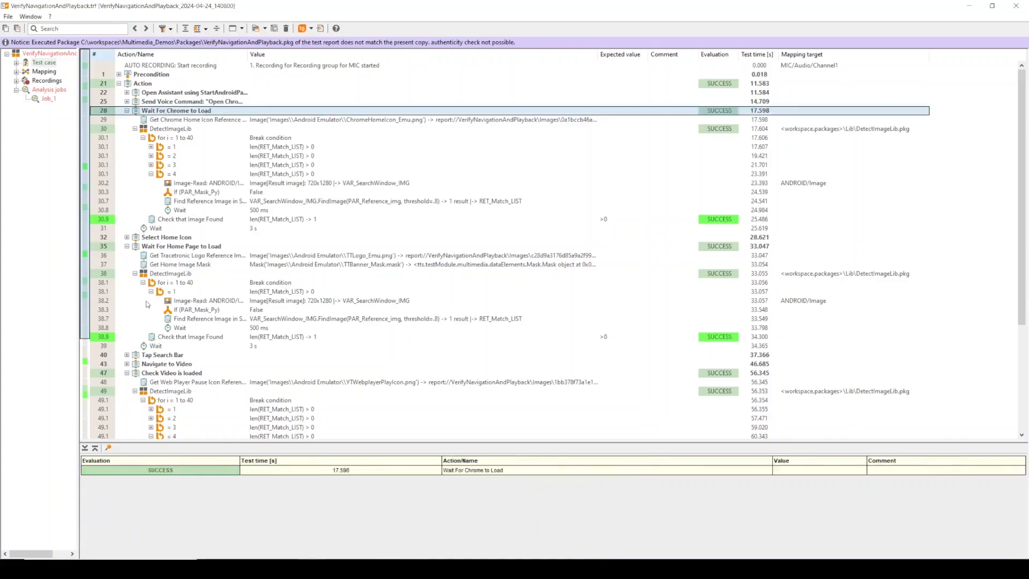
click(163, 133)
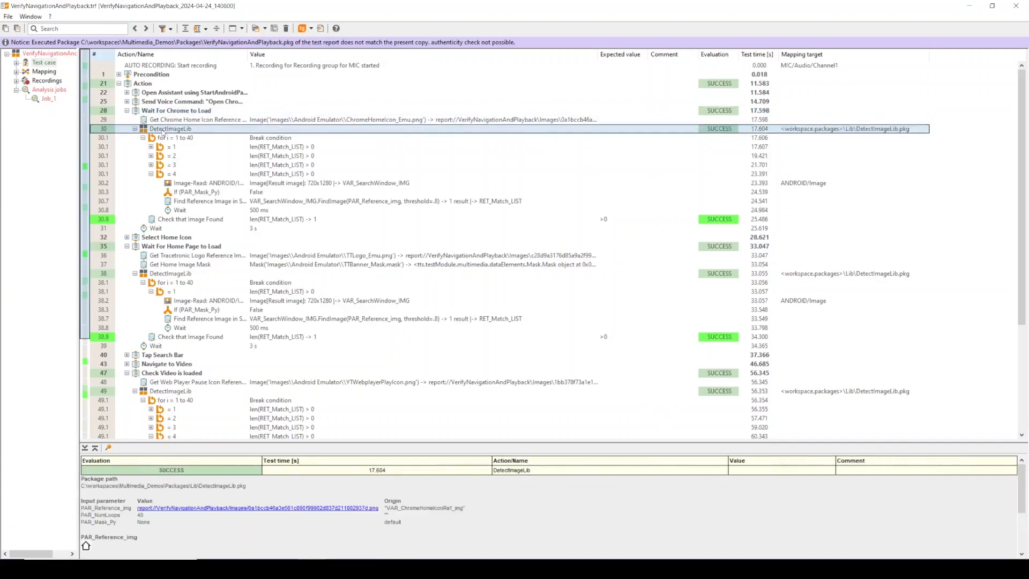
scroll(102, 512, down, 1)
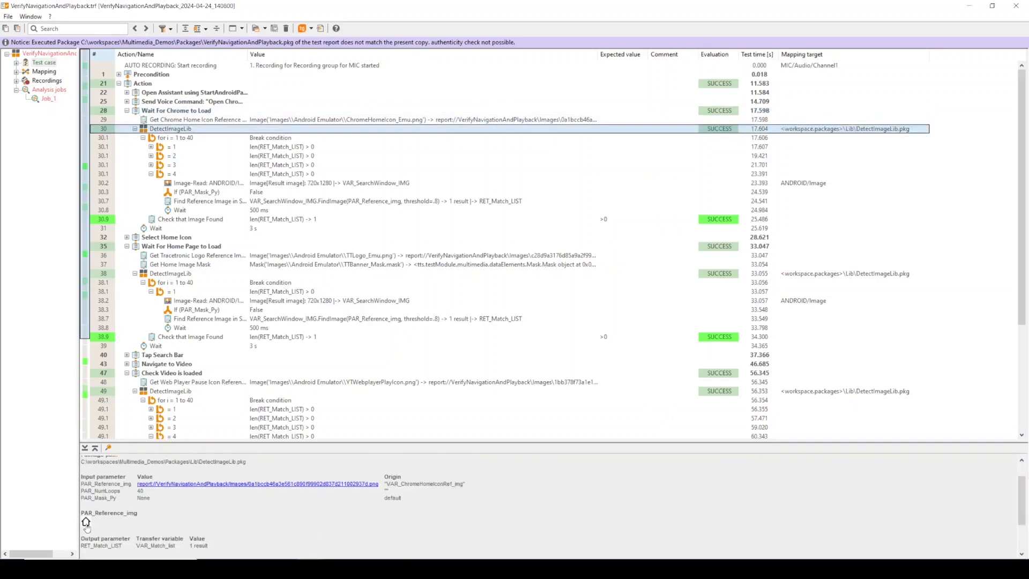
click(86, 522)
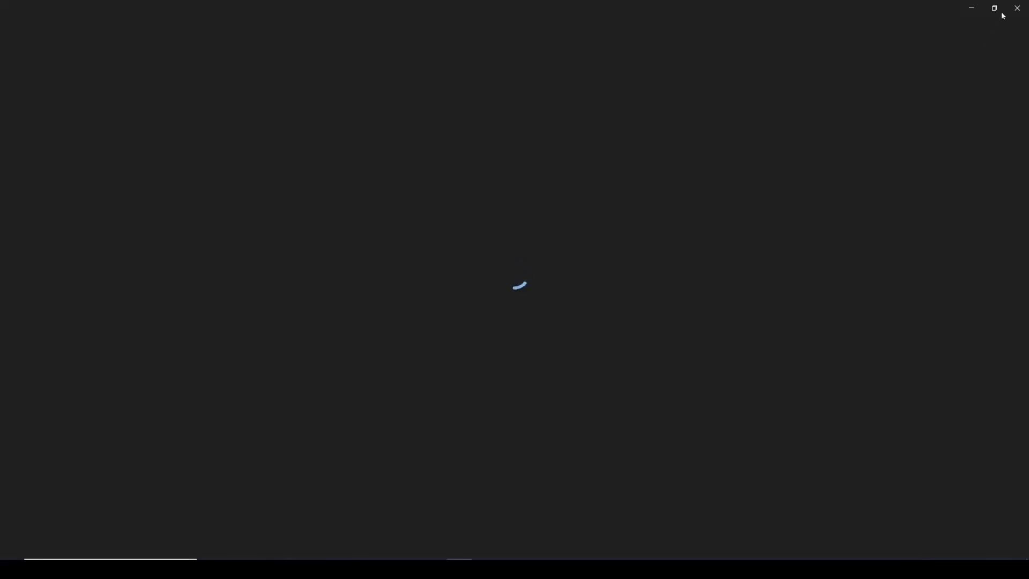
click(1016, 8)
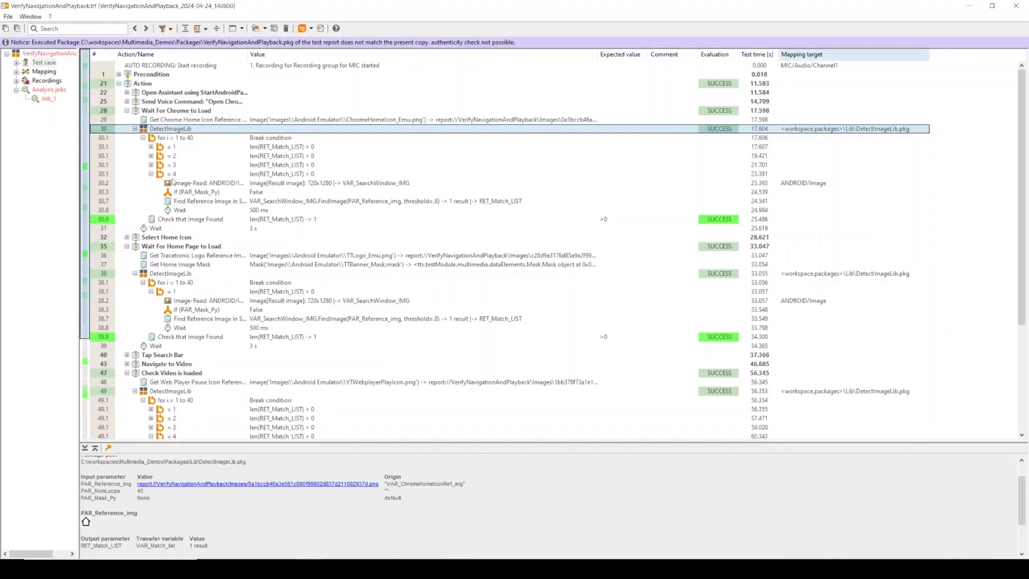
Open the found match image of the Chrome home icon Find Reference Image step
click(199, 201)
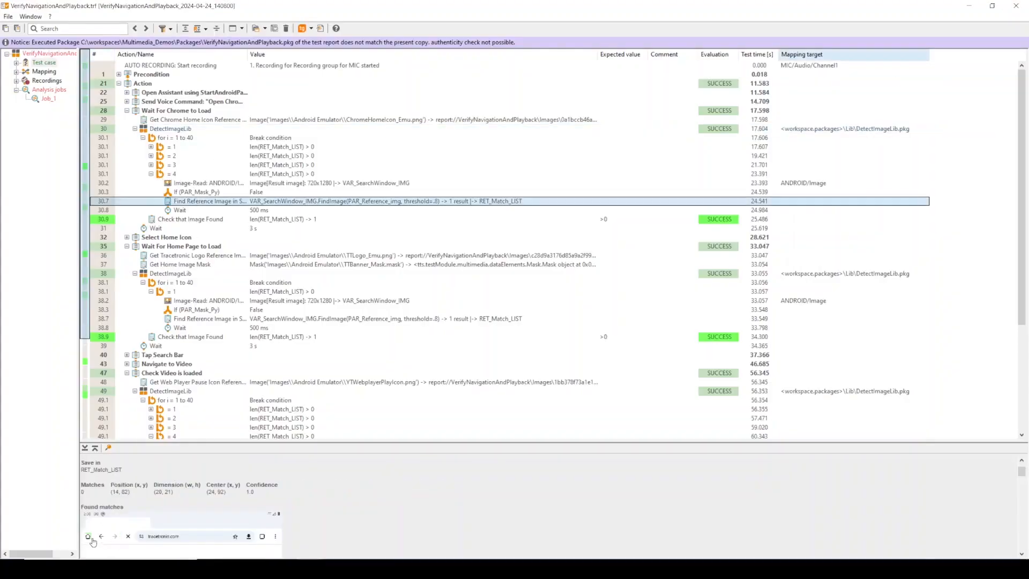
scroll(92, 531, down, 2)
double_click(160, 469)
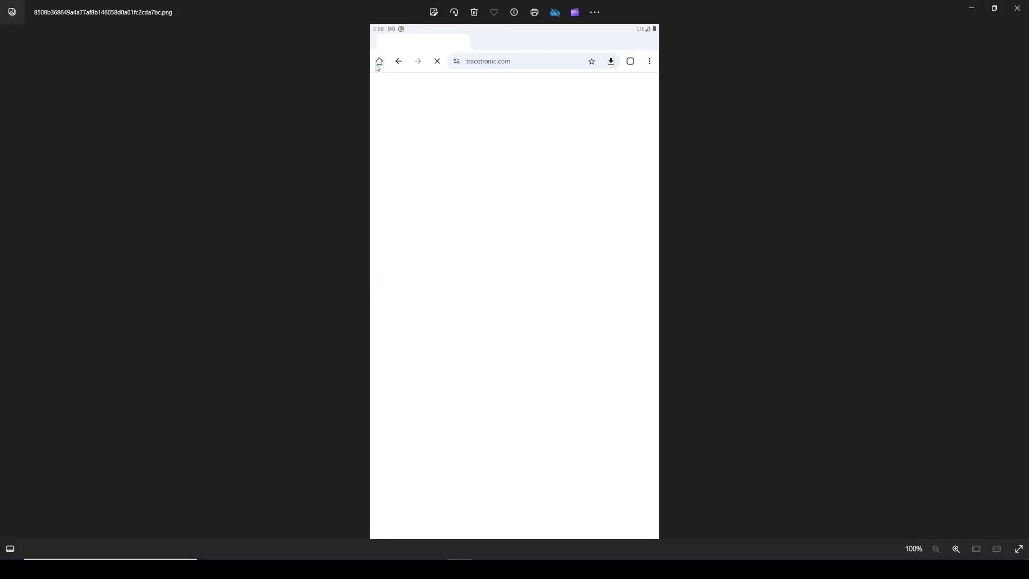
click(1017, 8)
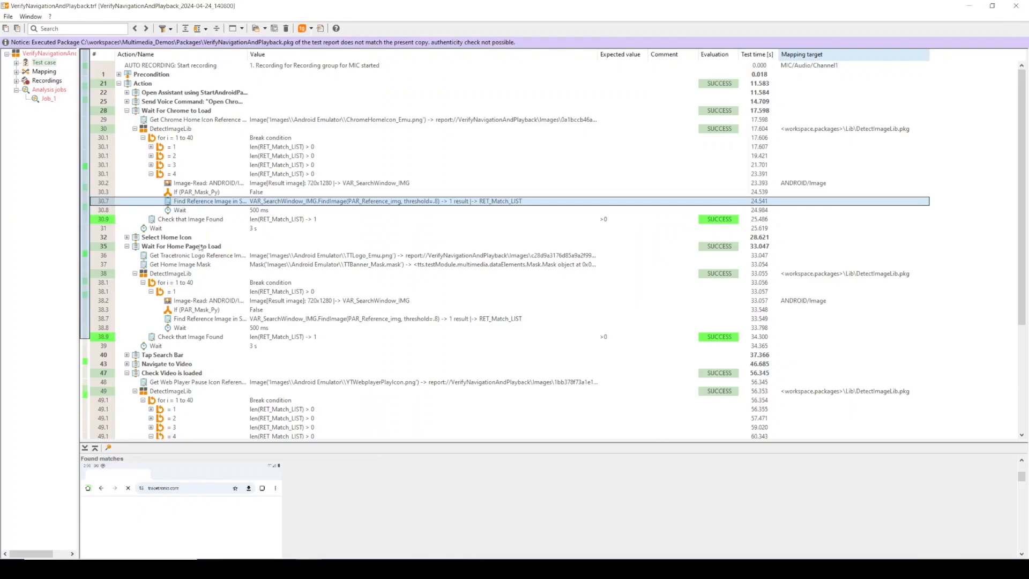
Examine the Wait For Home Page to Load image detection and open its found tracetronic logo match image
click(170, 248)
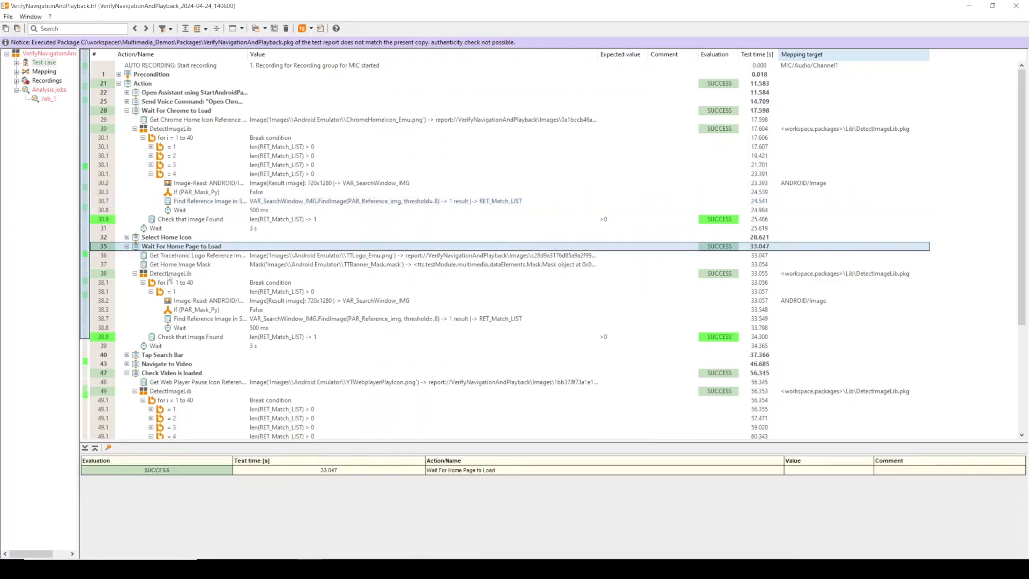
click(169, 274)
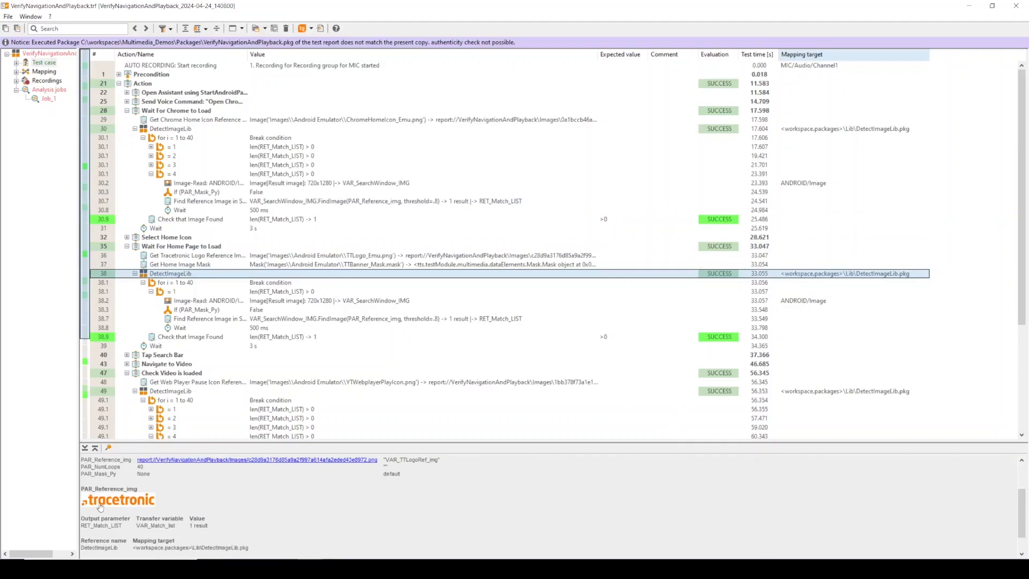
click(186, 320)
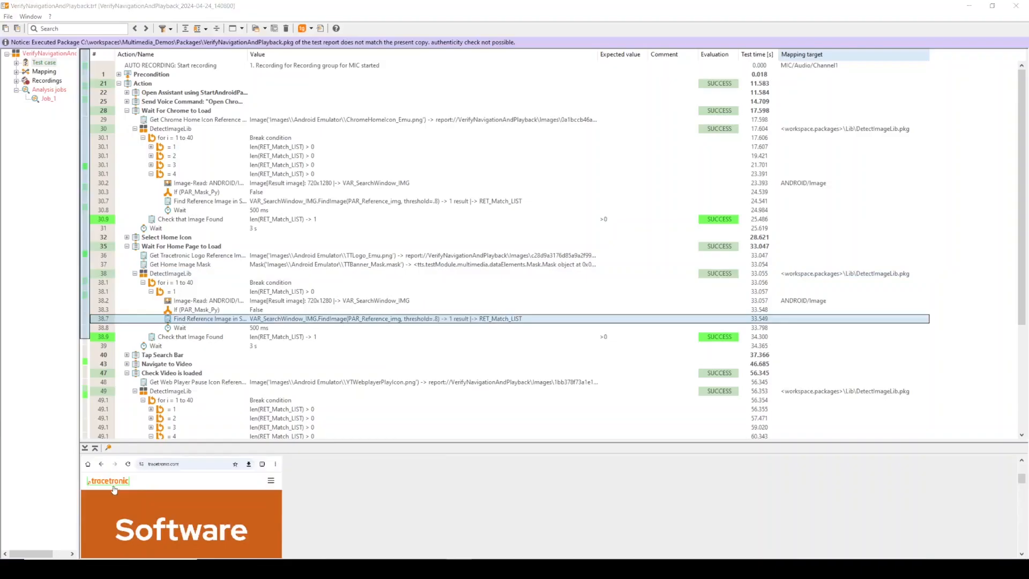
double_click(119, 480)
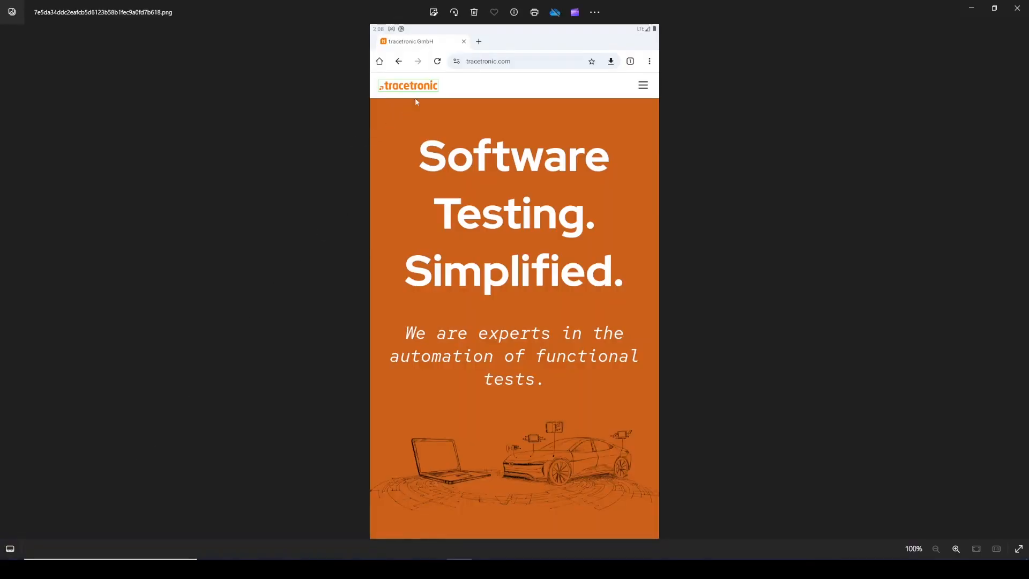
click(1016, 8)
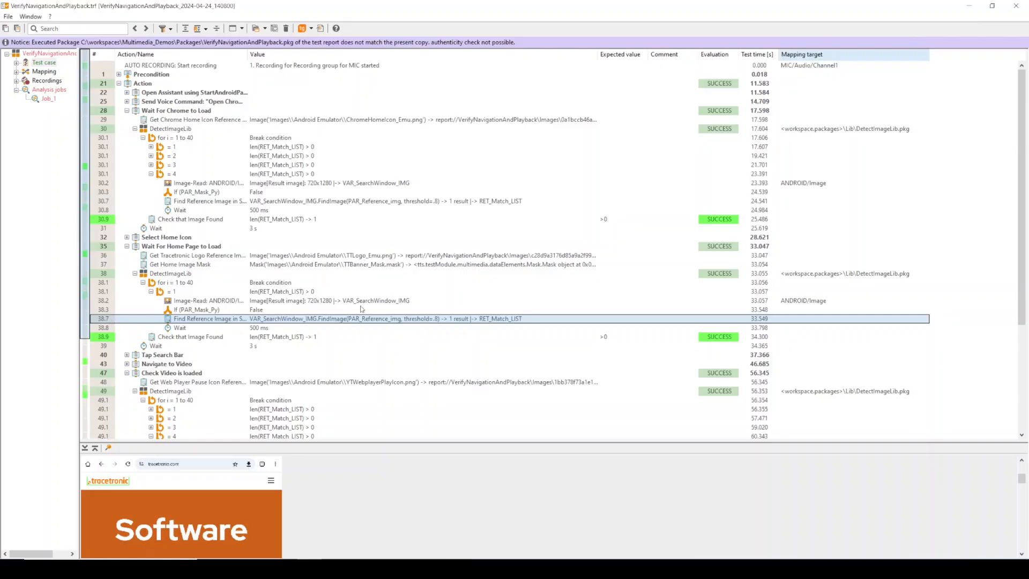
Inspect the Check Video is loaded image detection, its play icon reference image and found match
scroll(249, 316, down, 5)
scroll(249, 316, down, 2)
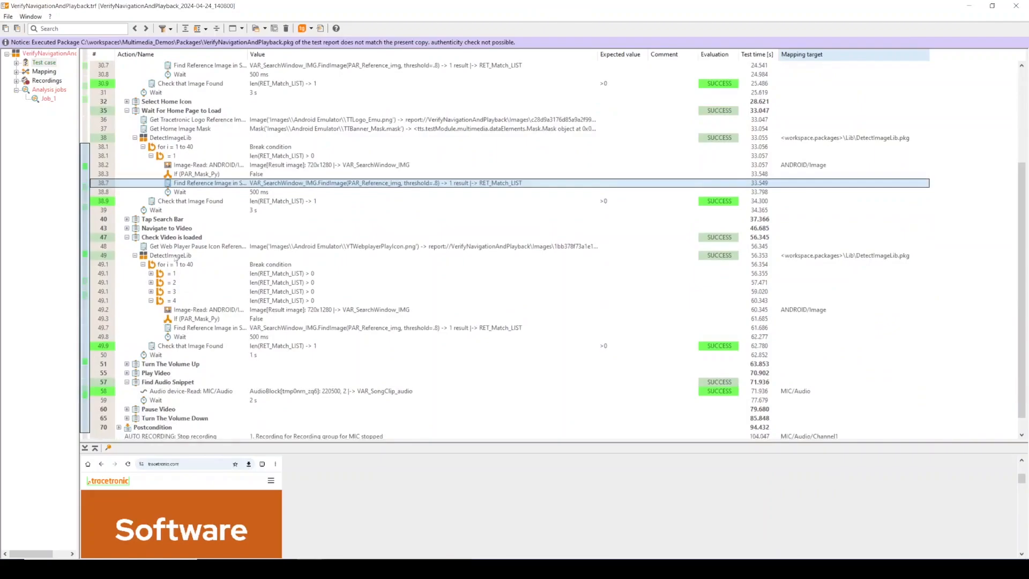
click(165, 238)
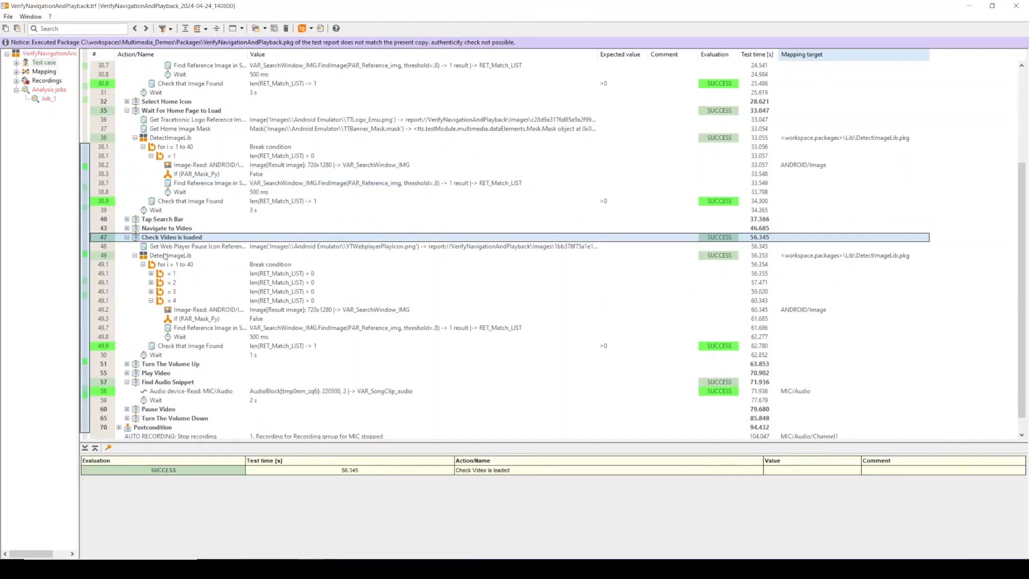
click(165, 256)
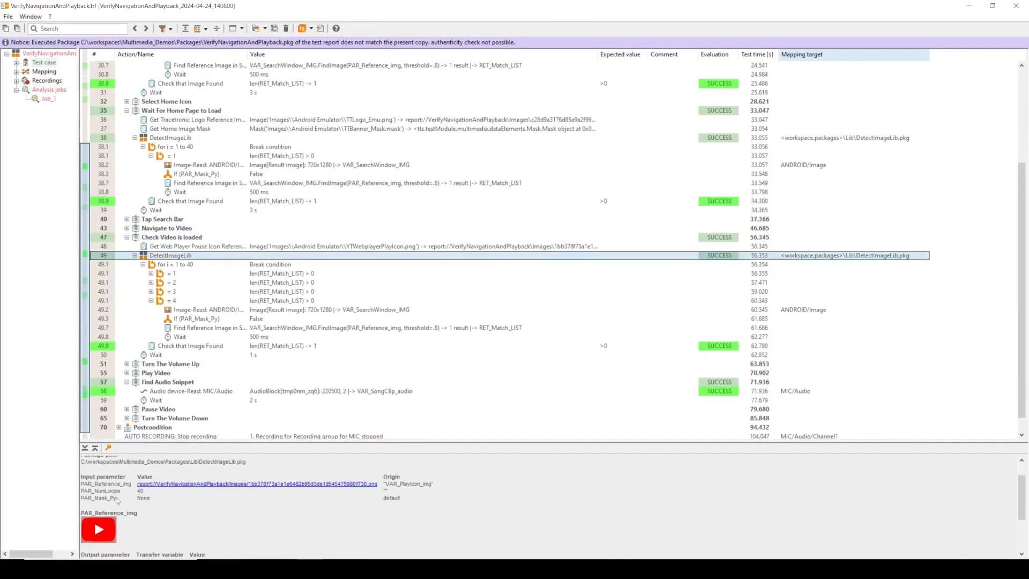
click(193, 329)
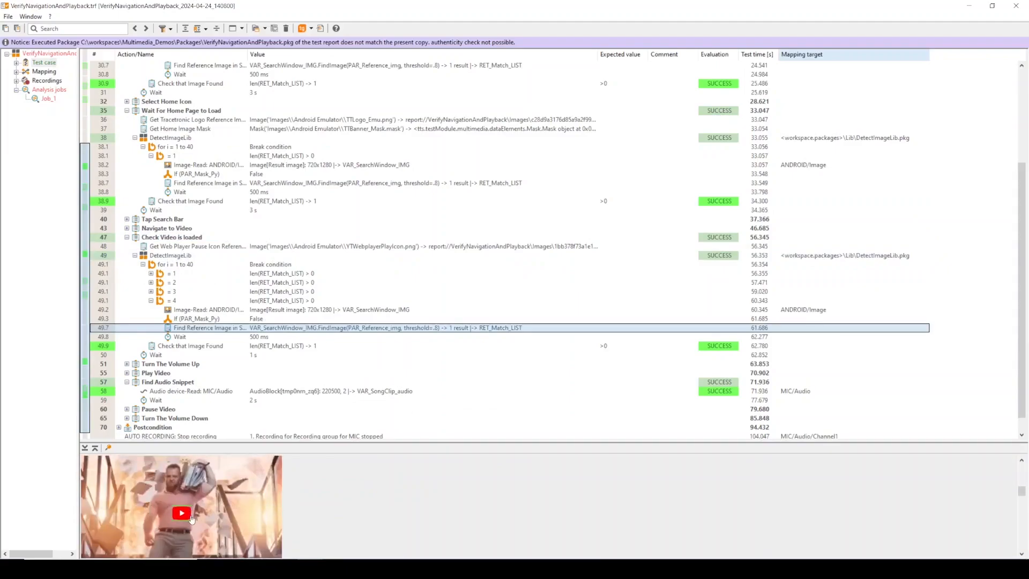
Select the Find Audio Snippet block's Audio device-Read result in the report
scroll(213, 328, down, 1)
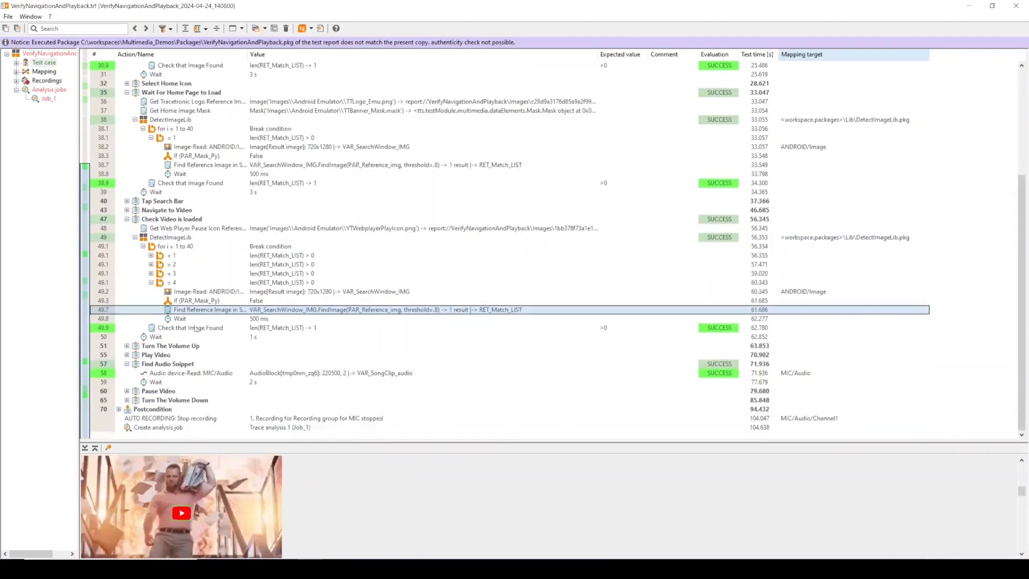
click(168, 364)
click(167, 373)
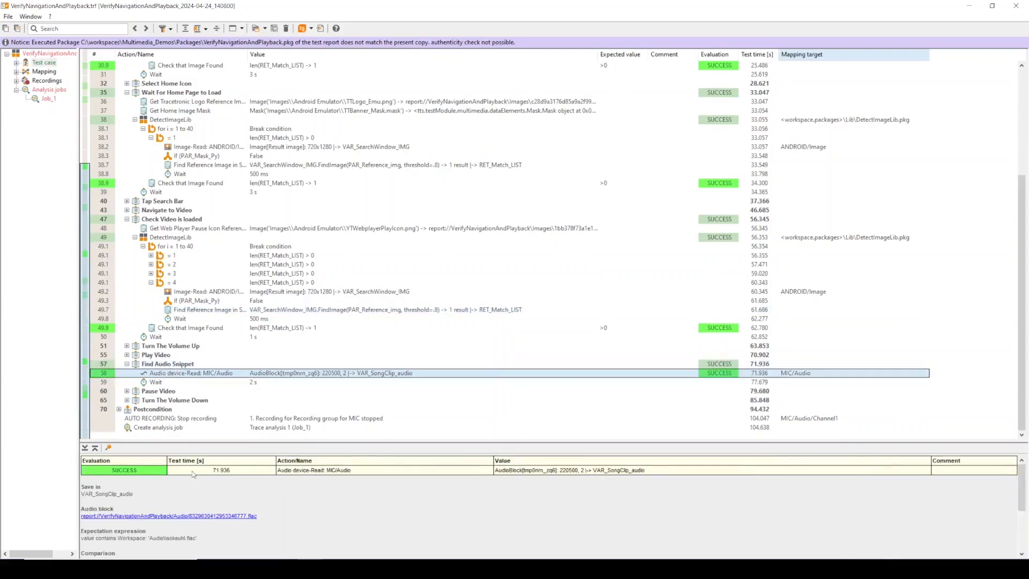